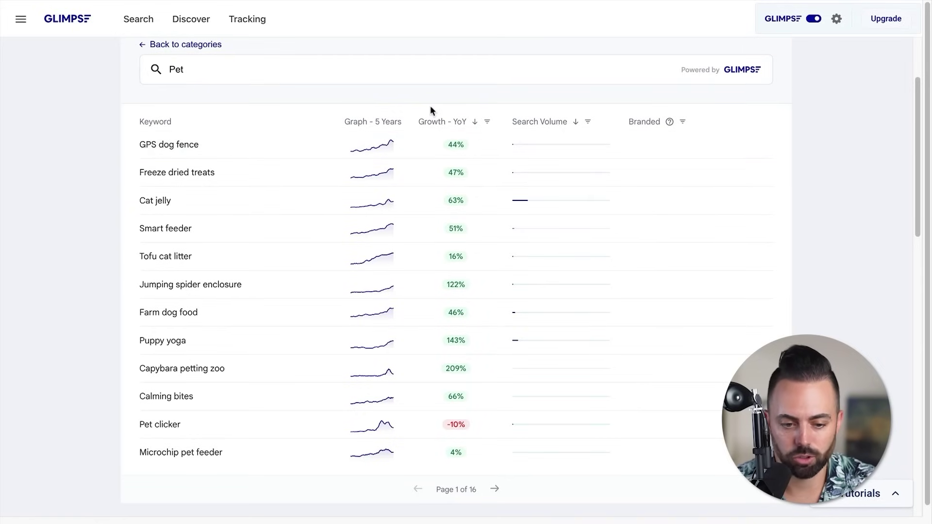
# Step: Look through the trending keywords for Pet, comparing their year-over-year growth and search volume
pyautogui.moveTo(425, 241)
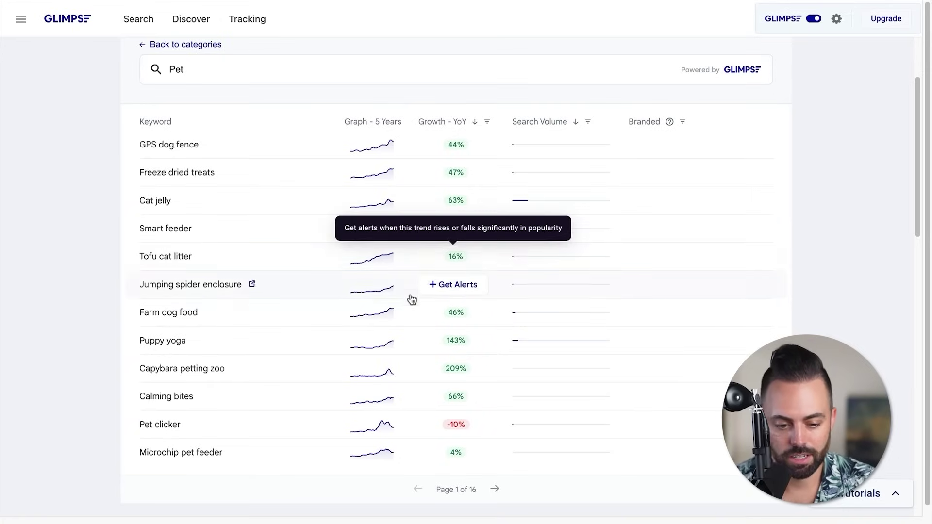
pyautogui.scroll(-1, 411, 324)
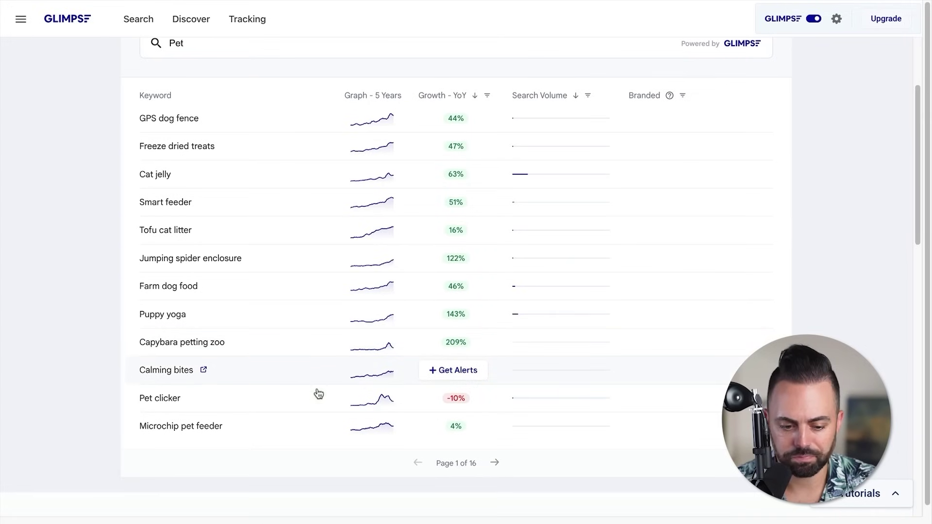
pyautogui.scroll(1, 329, 261)
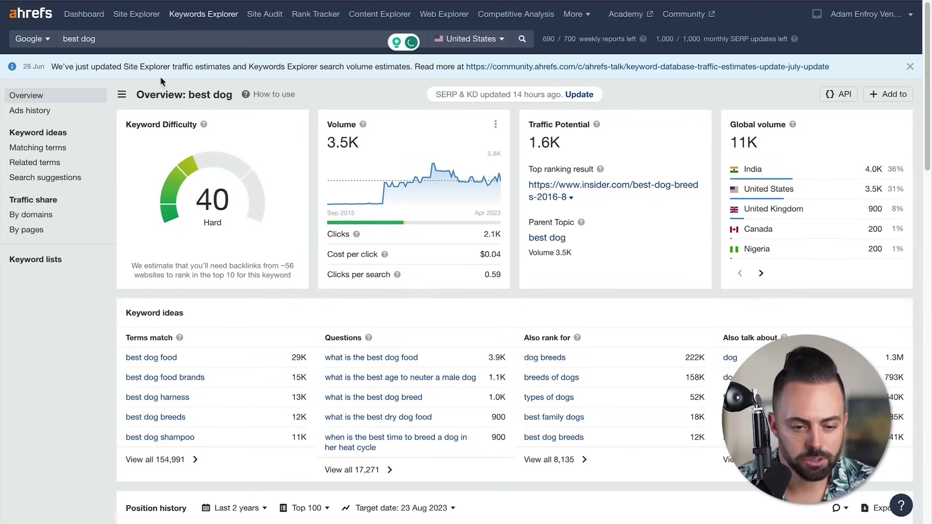
# Step: In Ahrefs Keywords Explorer, open the matching terms for "best dog" and look through the keyword list
pyautogui.click(54, 152)
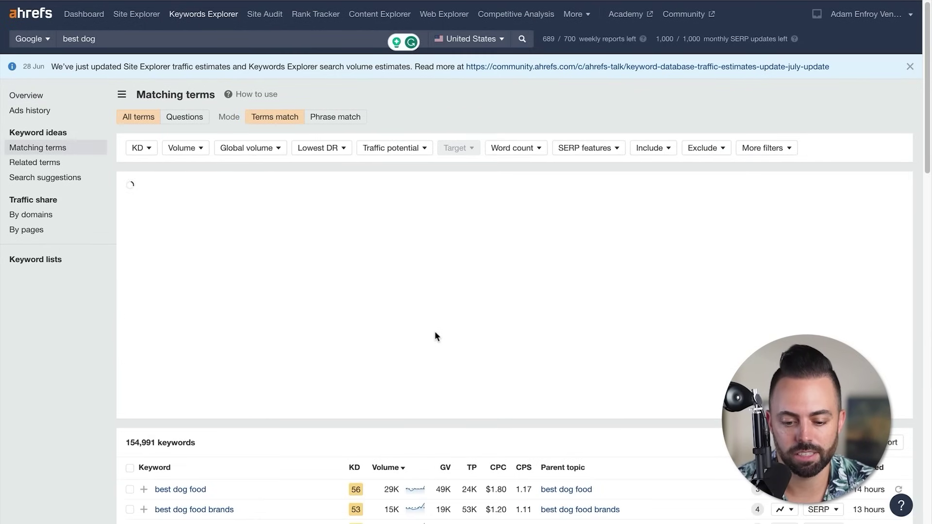
pyautogui.scroll(-6, 435, 331)
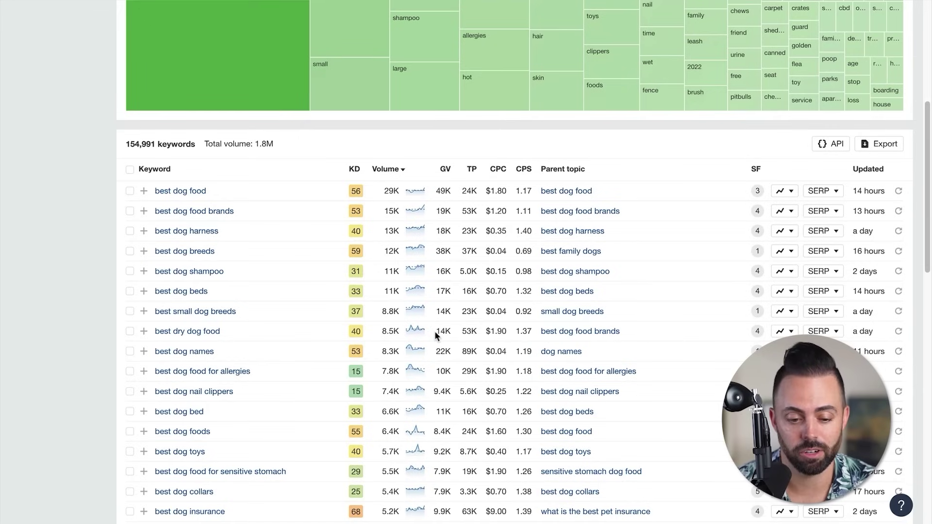
pyautogui.scroll(-1, 435, 331)
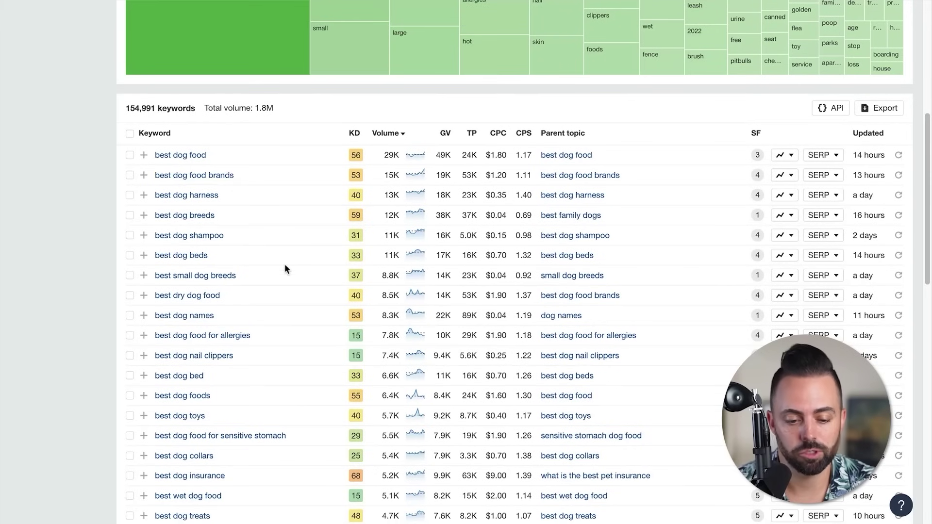
pyautogui.scroll(-2, 285, 269)
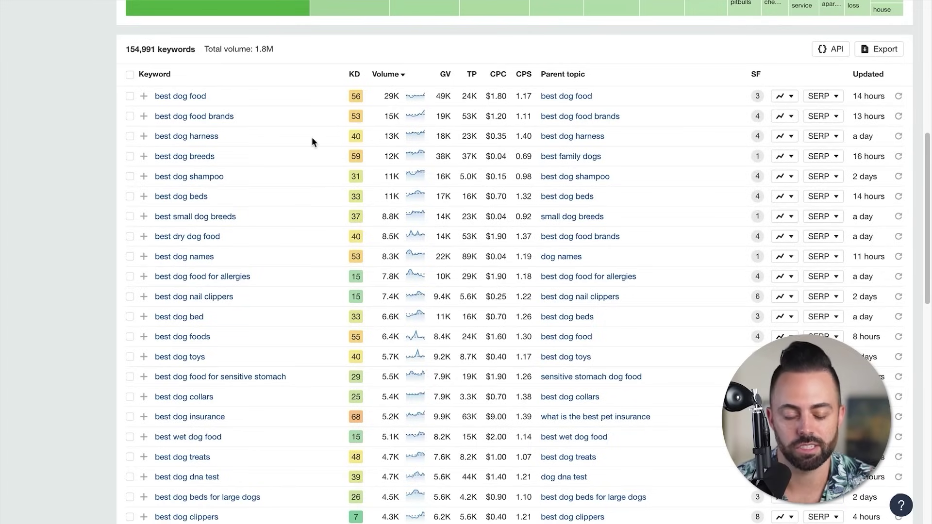
# Step: Filter the "best dog" matching terms to a maximum keyword difficulty of 20 and show the results
pyautogui.scroll(10, 292, 137)
pyautogui.click(142, 147)
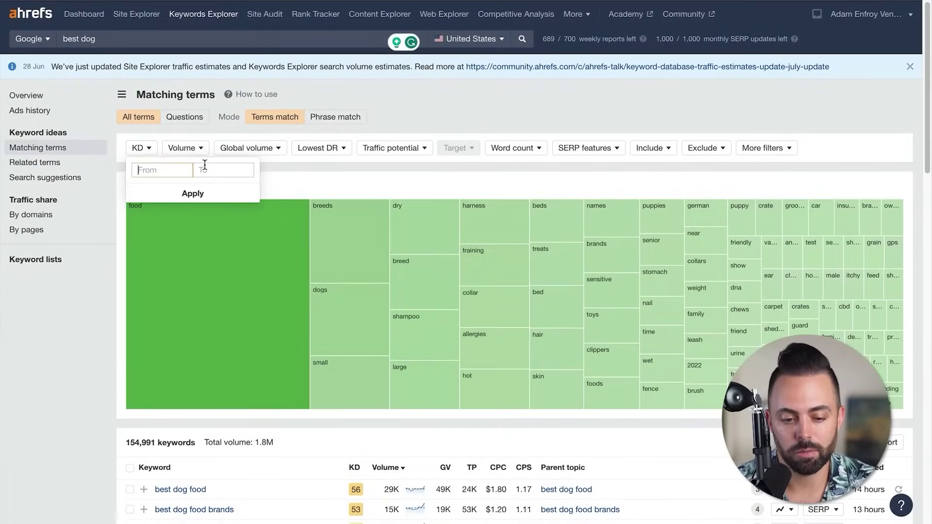
pyautogui.click(204, 170)
pyautogui.write('20')
pyautogui.click(206, 195)
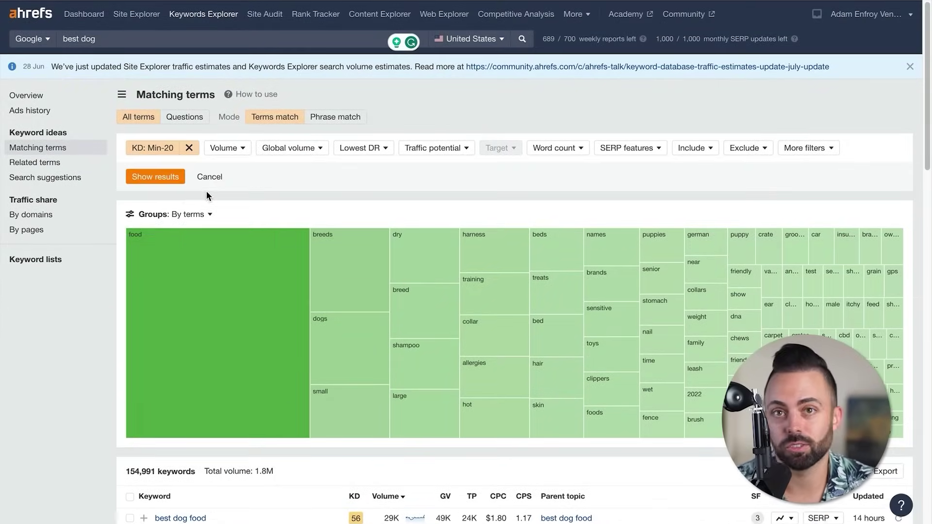
pyautogui.click(164, 180)
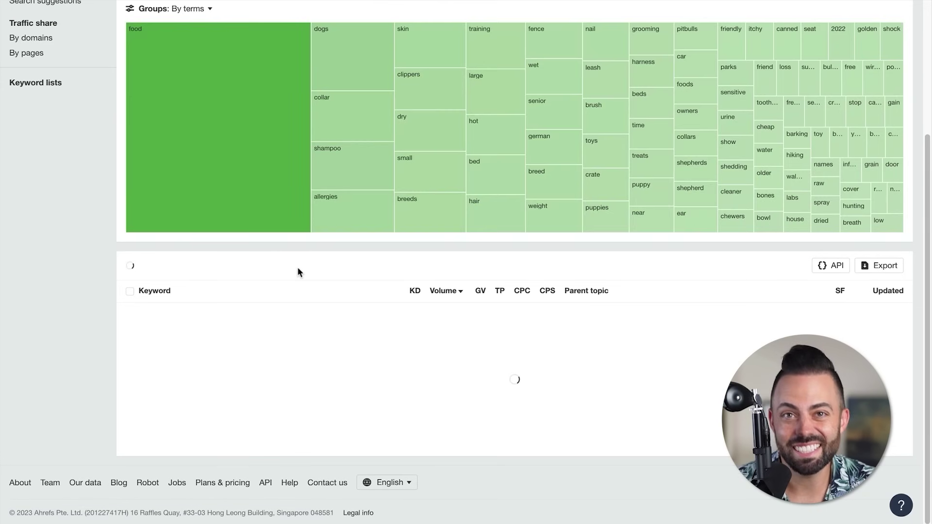
# Step: Examine the low-difficulty "best dog" keywords, checking their search volumes for product topics
pyautogui.scroll(-5, 297, 268)
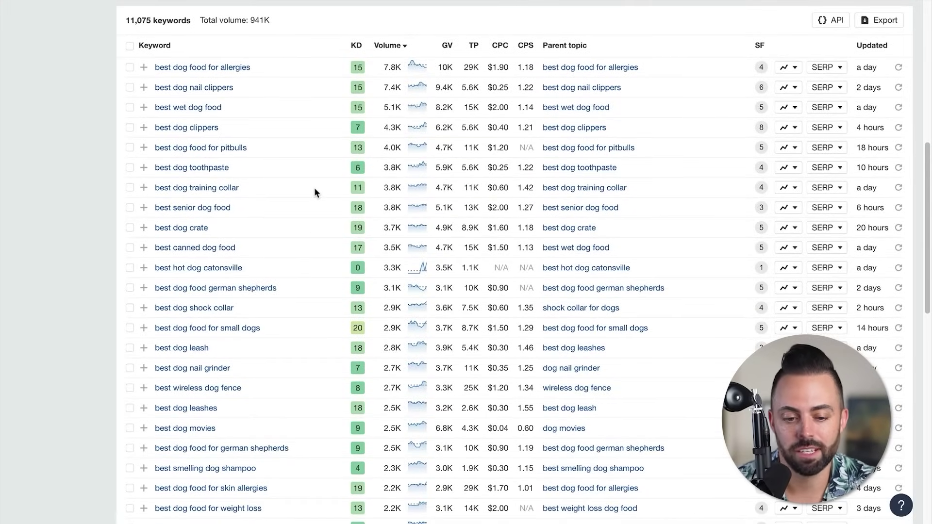
pyautogui.scroll(-10, 314, 190)
pyautogui.scroll(-3, 314, 192)
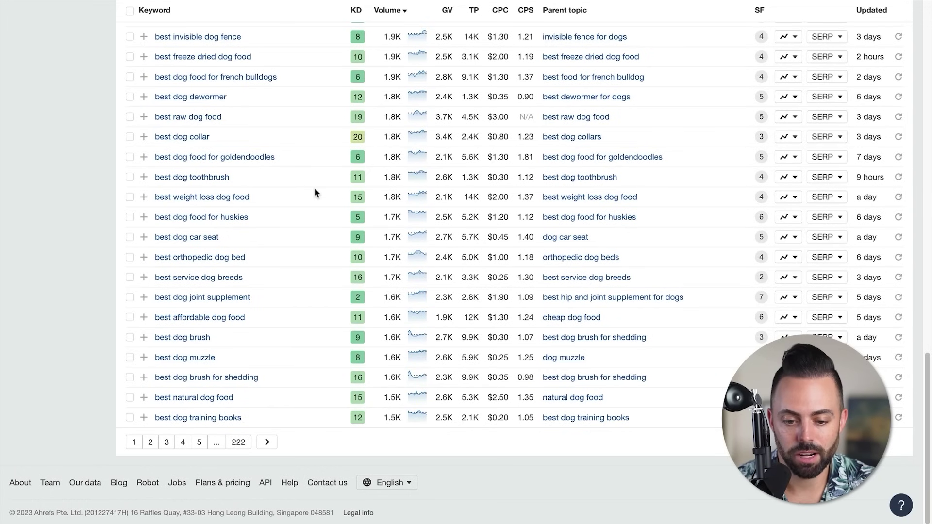
pyautogui.scroll(1, 314, 192)
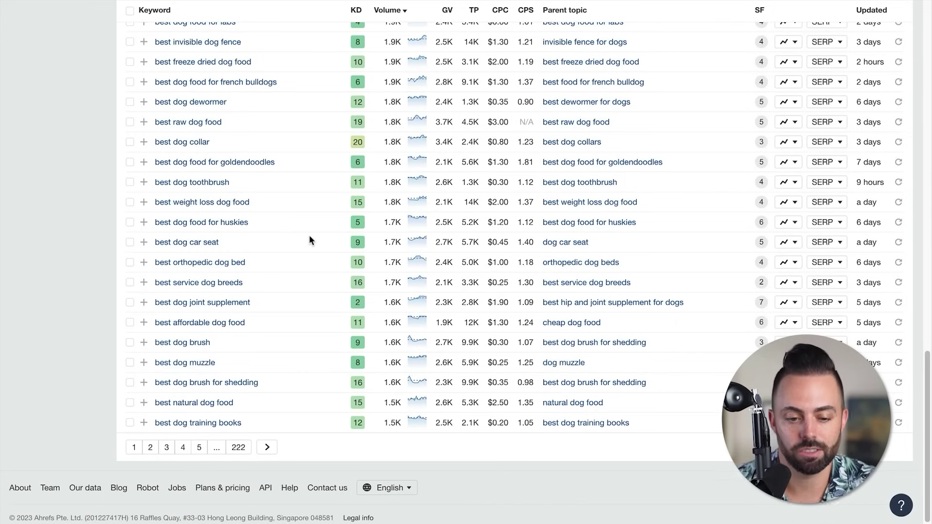
pyautogui.scroll(12, 309, 238)
pyautogui.scroll(9, 309, 234)
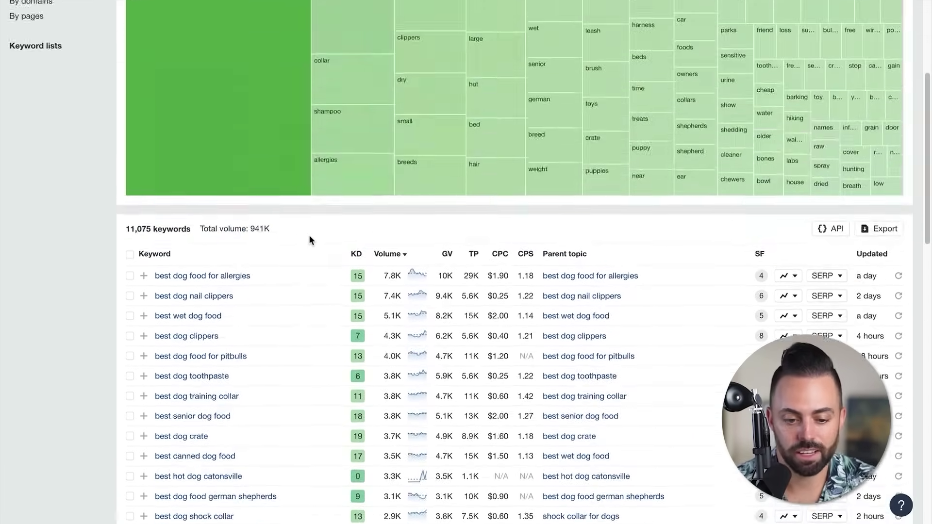
pyautogui.scroll(-7, 267, 265)
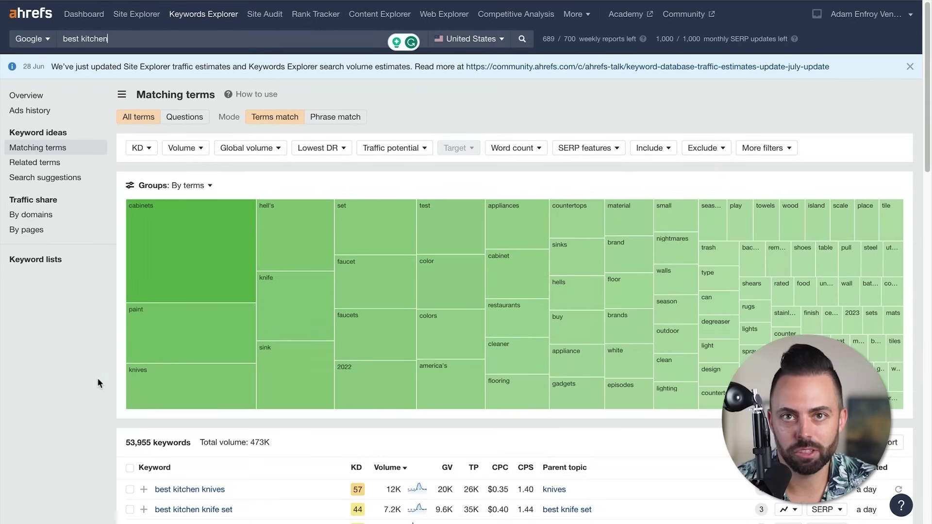
# Step: Review the "best kitchen" matching terms and filter them to a maximum keyword difficulty of 20
pyautogui.scroll(-6, 97, 377)
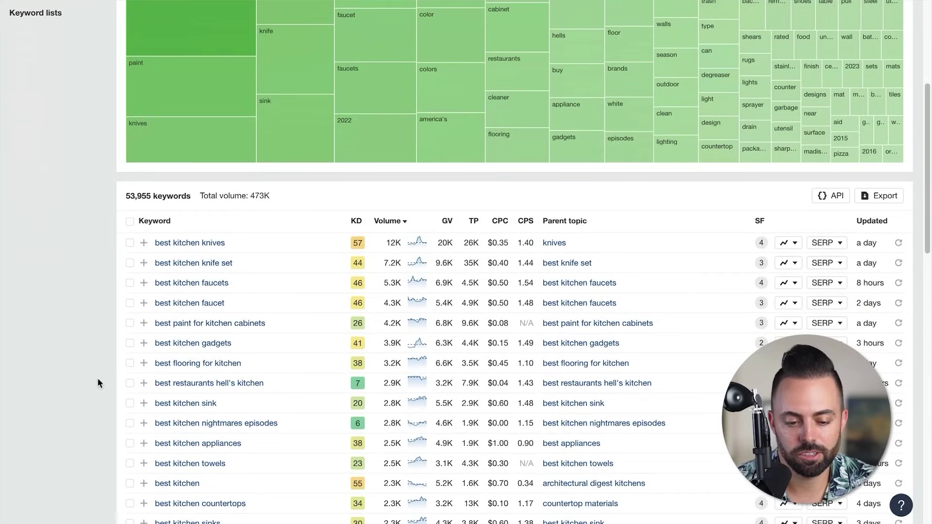
pyautogui.scroll(-3, 318, 266)
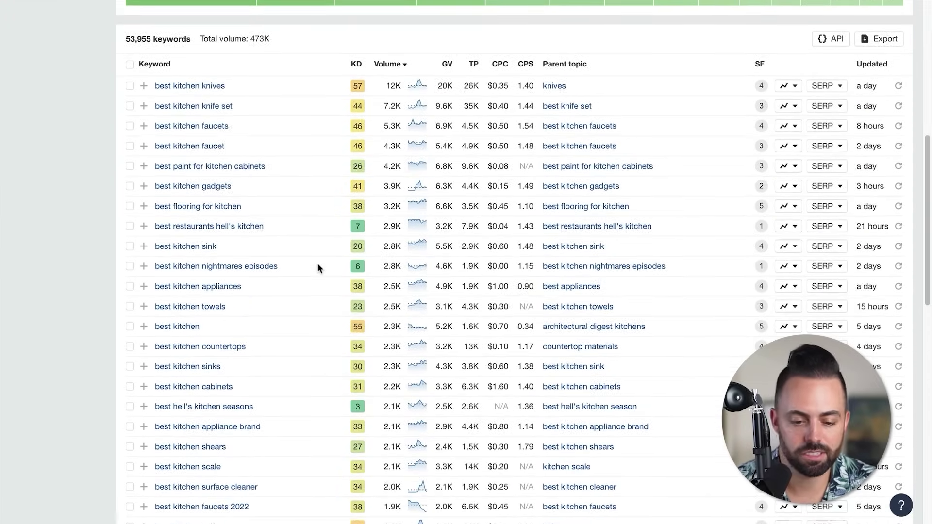
pyautogui.scroll(10, 301, 270)
pyautogui.click(141, 148)
pyautogui.click(214, 170)
pyautogui.write('20')
pyautogui.click(220, 194)
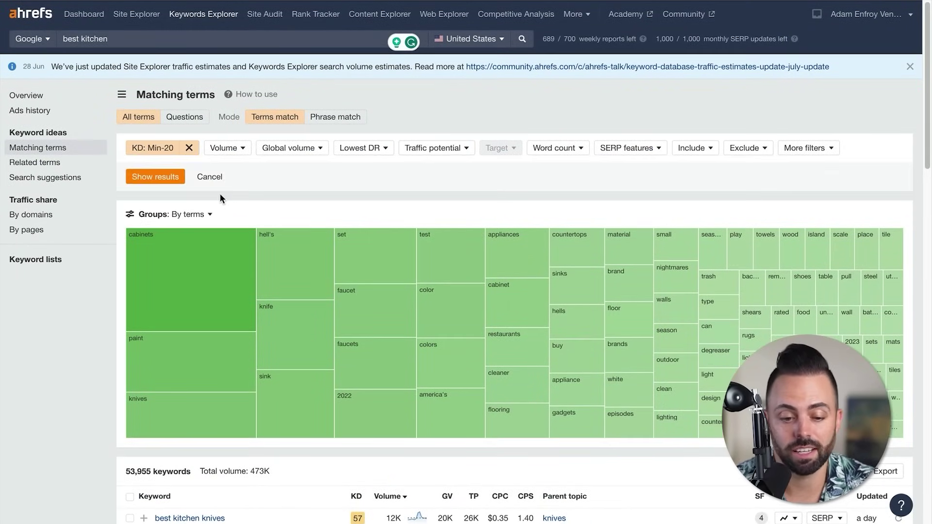
pyautogui.click(164, 179)
# Step: Examine the low-difficulty "best kitchen" keywords for product topics and their search volumes
pyautogui.scroll(-5, 349, 333)
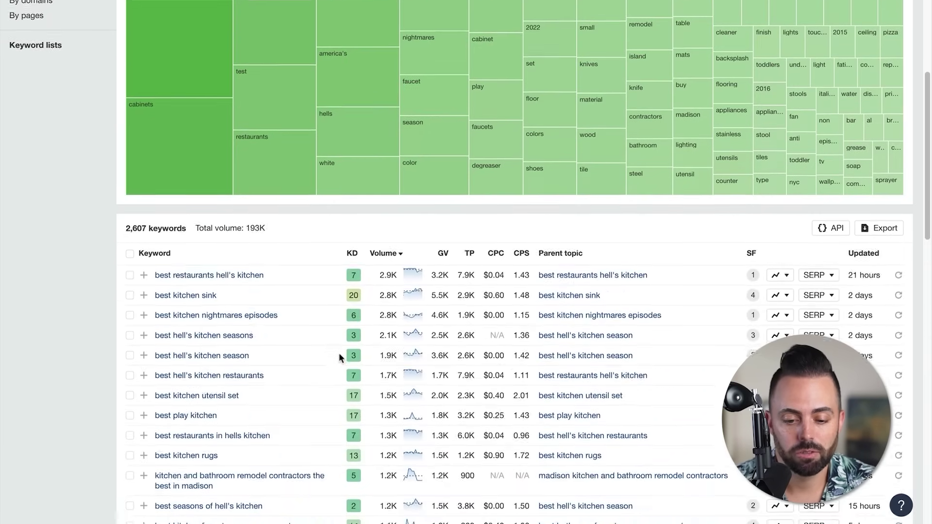
pyautogui.scroll(-2, 338, 358)
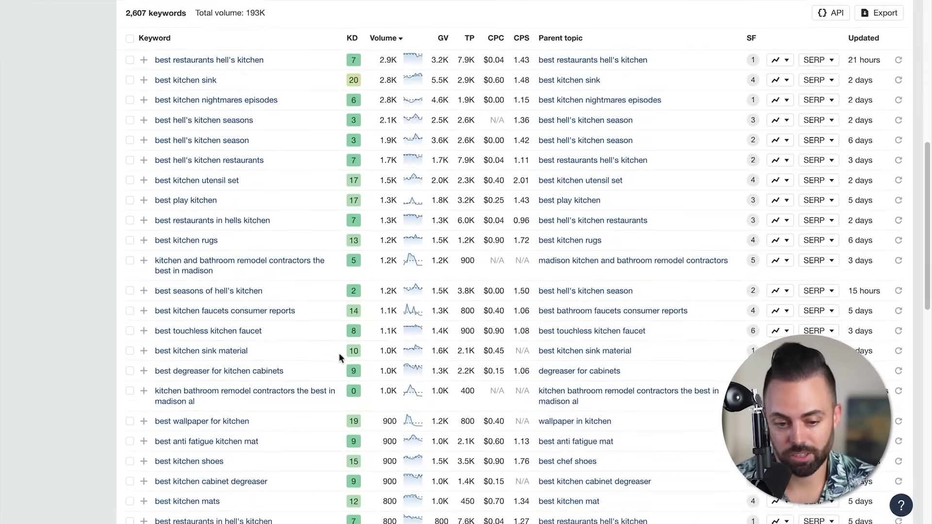
pyautogui.scroll(-2, 339, 358)
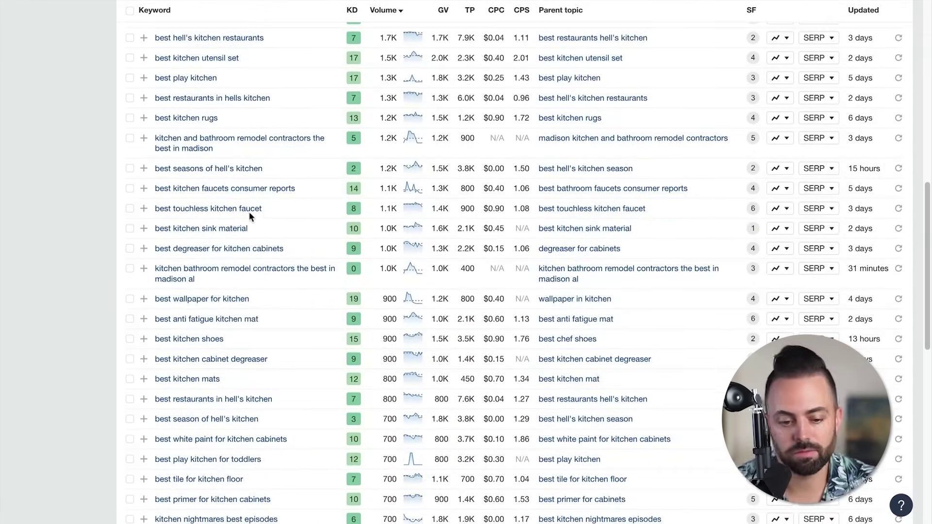
pyautogui.scroll(-2, 310, 227)
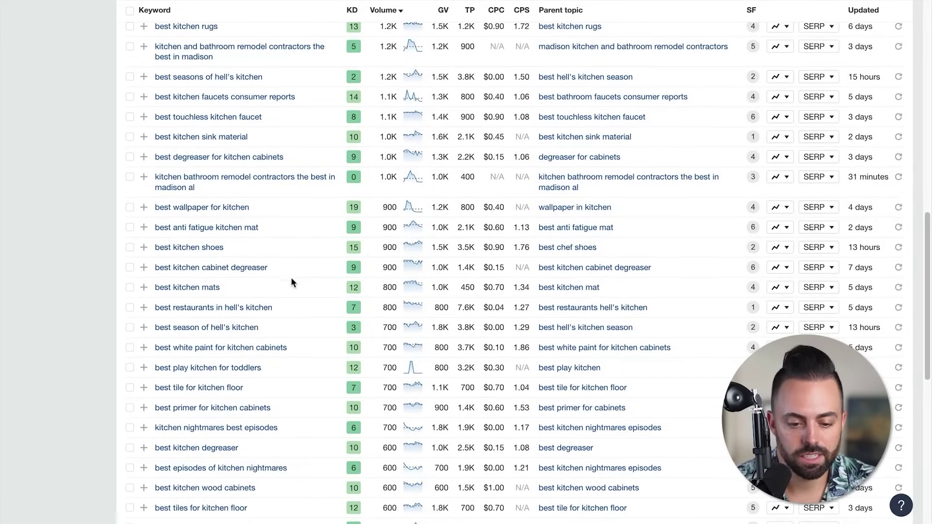
pyautogui.scroll(-1, 305, 342)
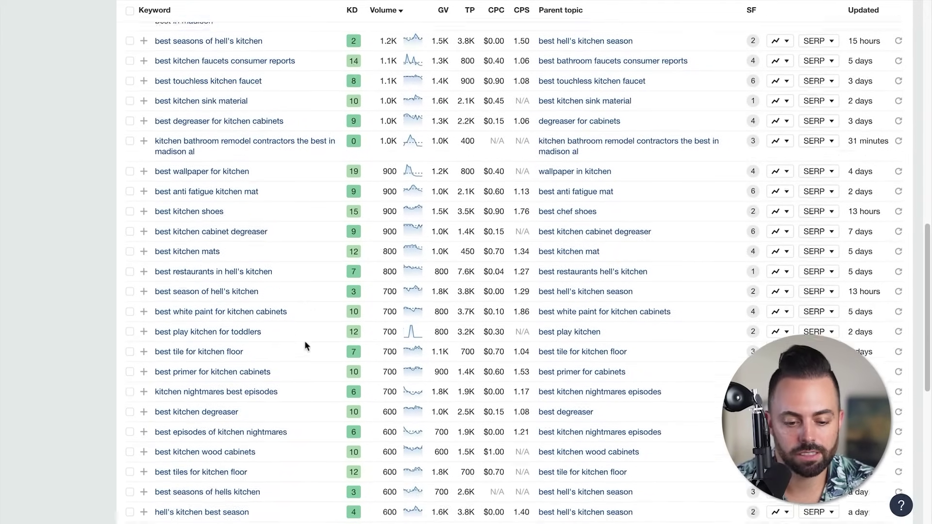
pyautogui.scroll(-6, 305, 342)
pyautogui.scroll(-1, 328, 296)
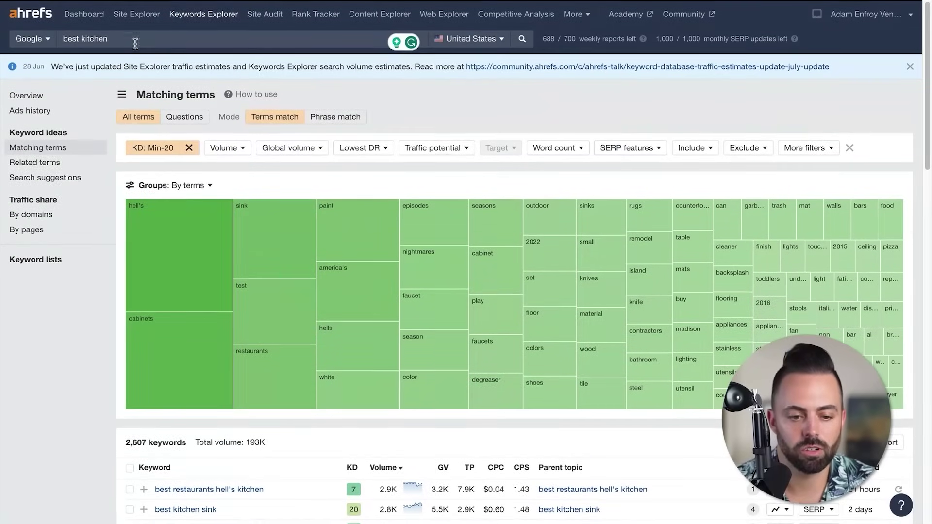
# Step: Search for "best kayaks" and look through the matching terms with their difficulty and volume
pyautogui.doubleClick(135, 42)
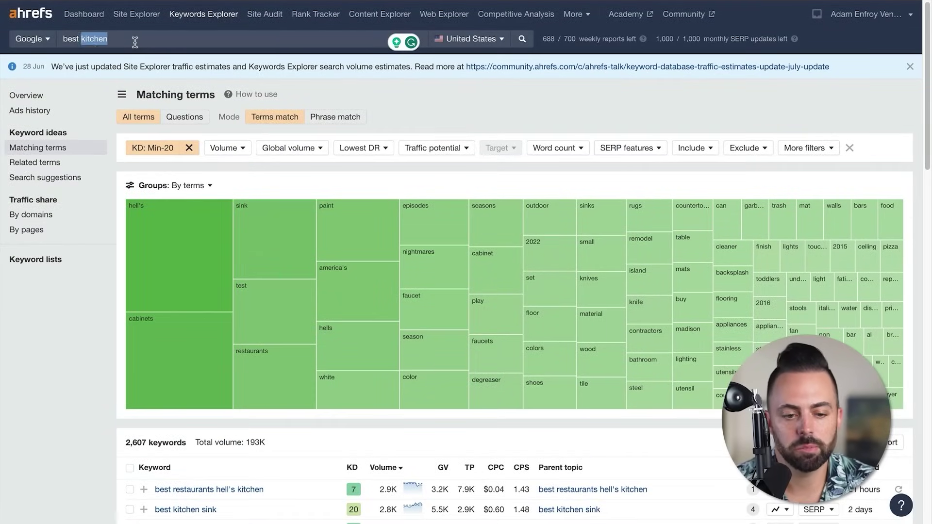
pyautogui.hotkey('ctrl', 'a')
pyautogui.write('bets')
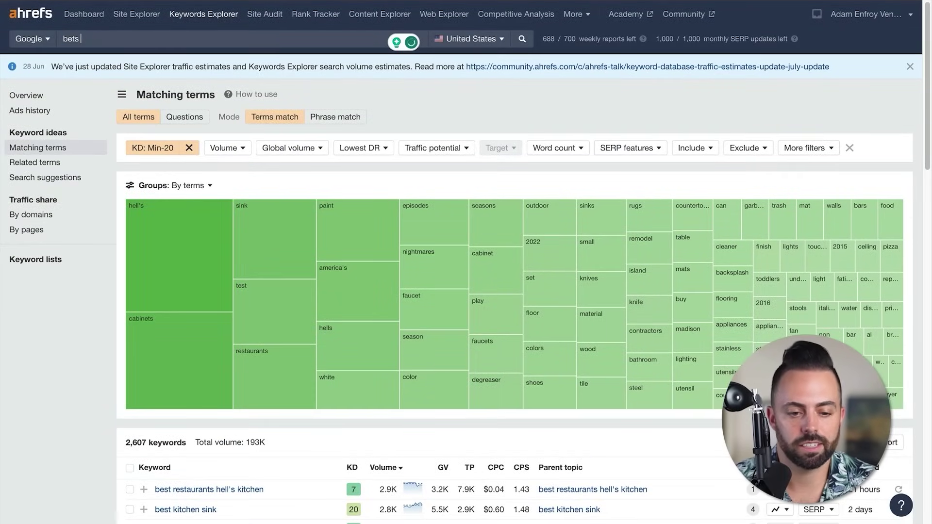
pyautogui.press('BackSpace')
pyautogui.press('BackSpace')
pyautogui.press('BackSpace')
pyautogui.press('BackSpace')
pyautogui.write('s kayaks')
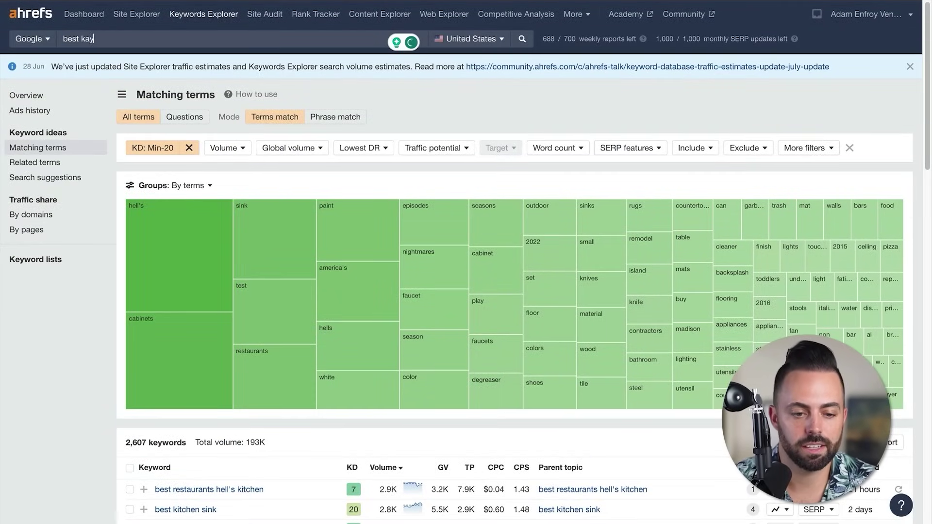
pyautogui.press('Return')
pyautogui.scroll(-6, 318, 342)
pyautogui.scroll(-2, 318, 342)
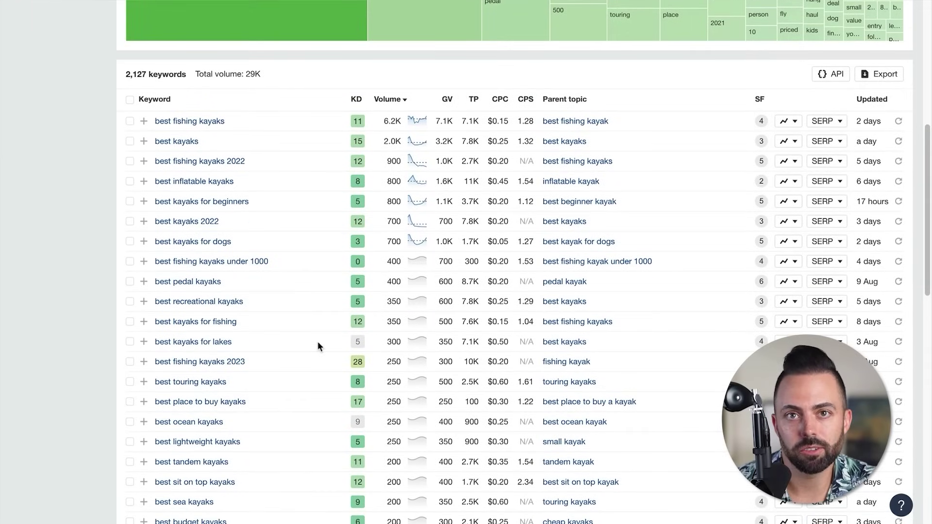
pyautogui.scroll(-1, 318, 342)
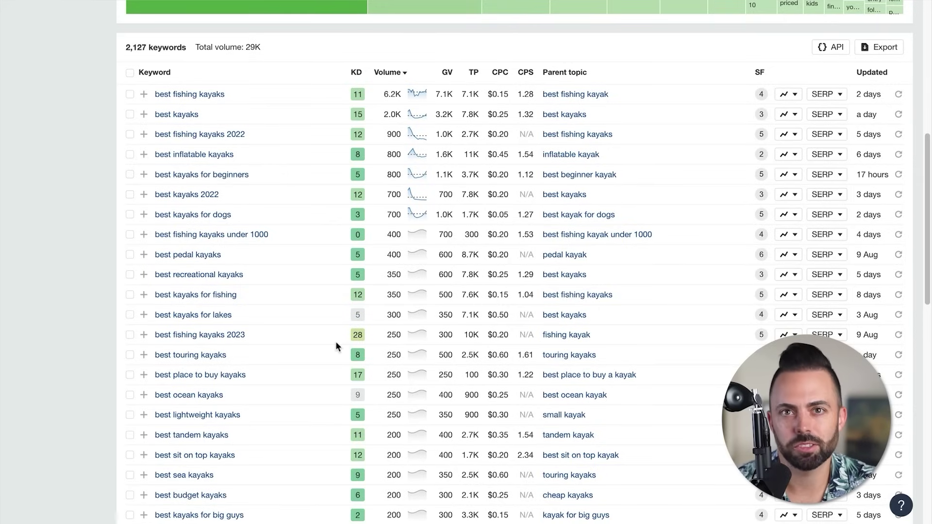
# Step: Replace the keyword search with "best software" and run it
pyautogui.scroll(10, 336, 342)
pyautogui.click(128, 42)
pyautogui.hotkey('ctrl', 'a')
pyautogui.write('best software')
pyautogui.press('Return')
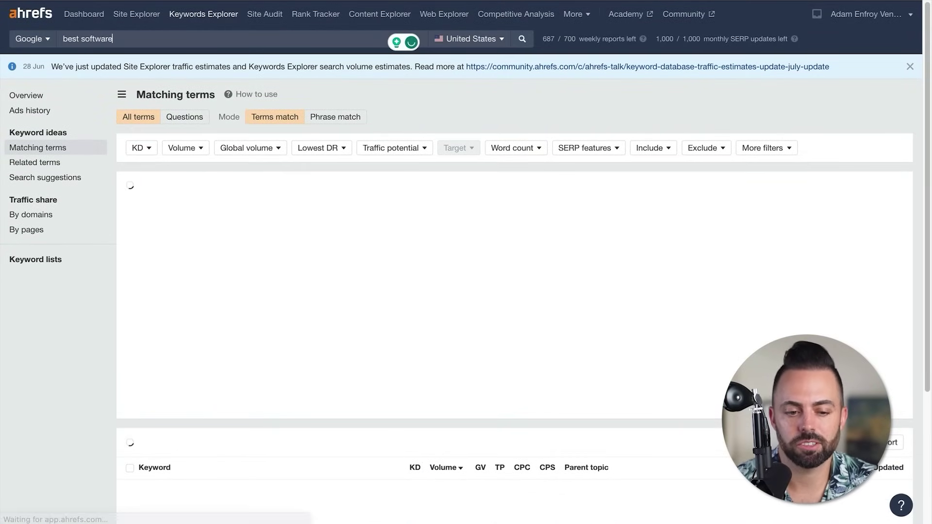
# Step: Examine the "best software" matching terms, comparing keyword difficulty, search volume and cost per click
pyautogui.scroll(-5, 458, 388)
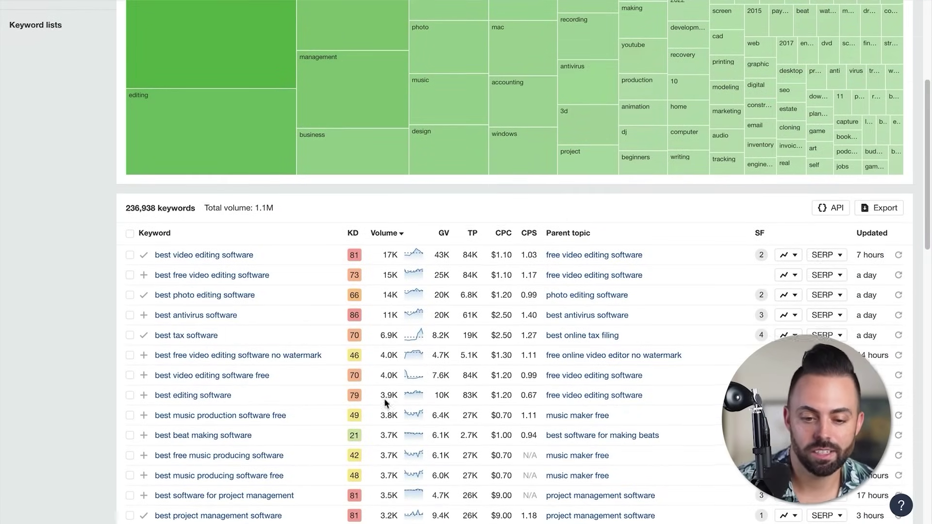
pyautogui.scroll(5, 383, 398)
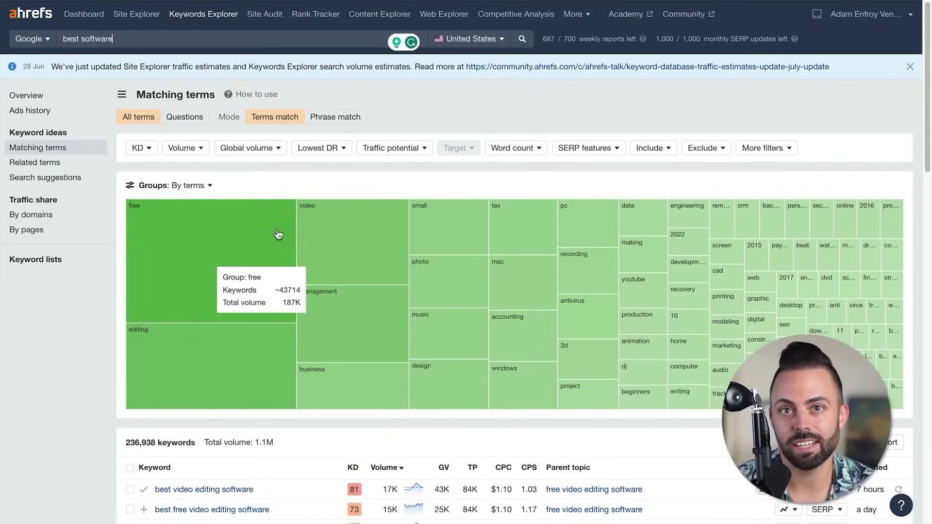
pyautogui.scroll(-6, 362, 283)
pyautogui.scroll(-2, 363, 279)
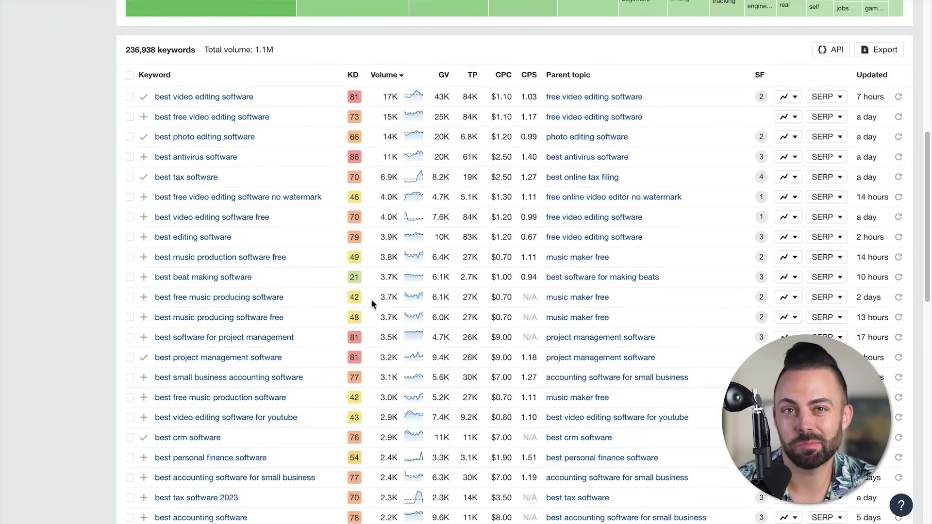
pyautogui.scroll(-3, 372, 301)
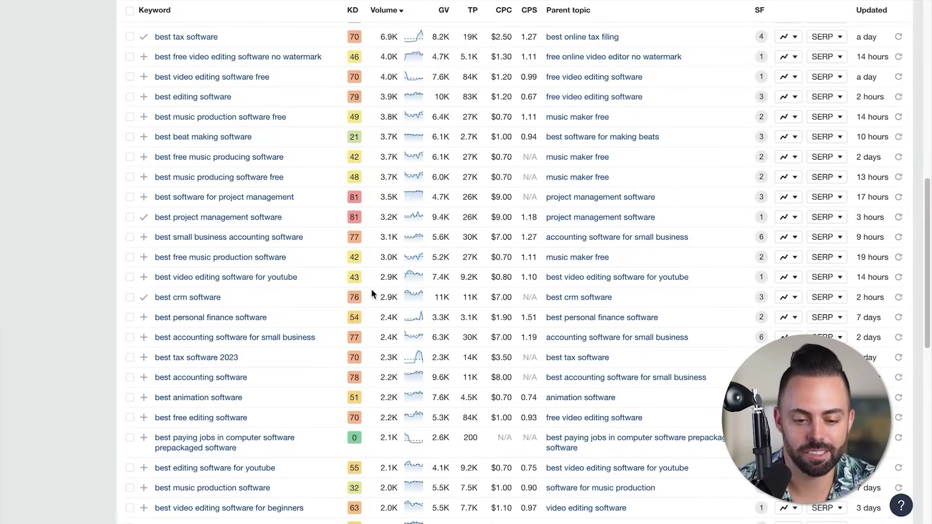
pyautogui.scroll(2, 371, 293)
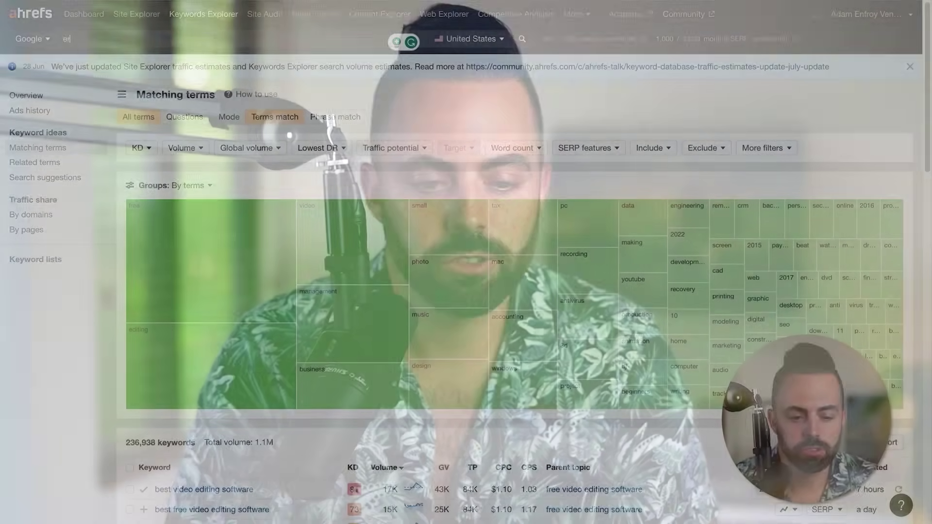
# Step: Search for "exercises" and look through the matching terms with their difficulty and search volume
pyautogui.write('xercises')
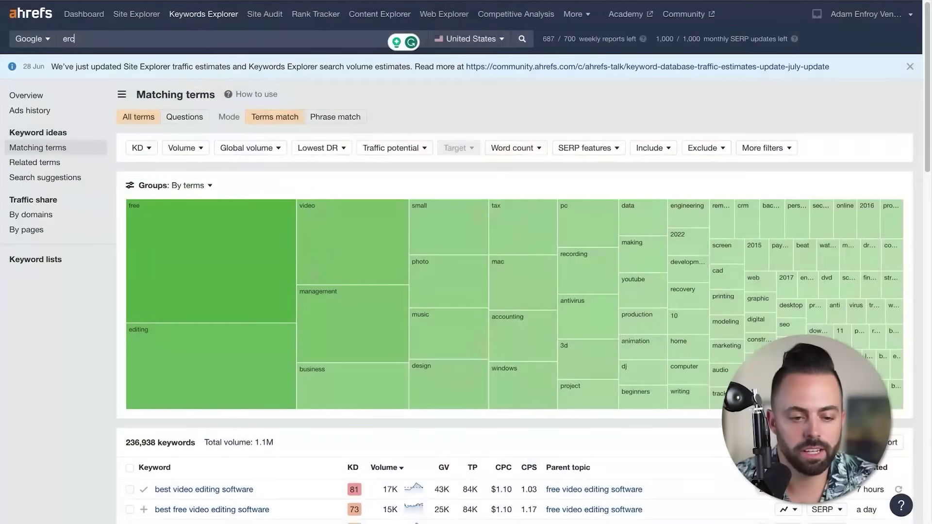
pyautogui.press('Return')
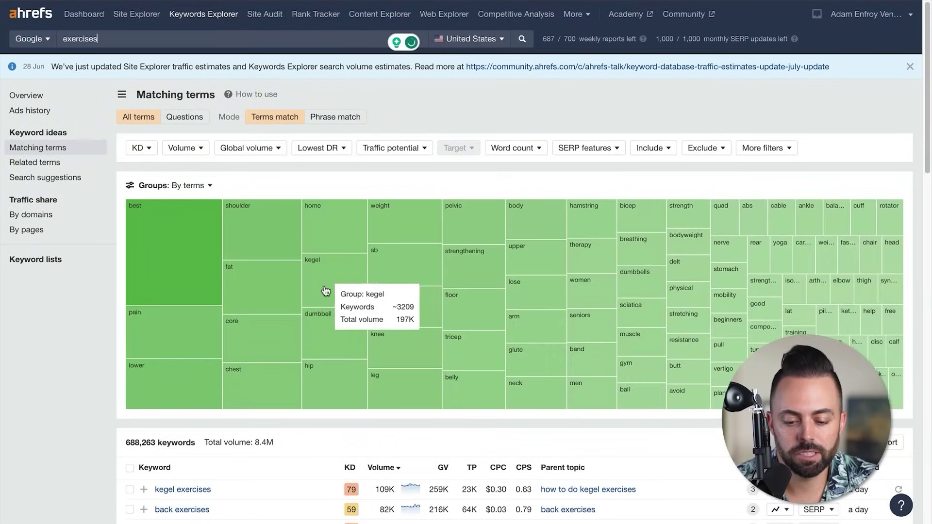
pyautogui.scroll(-9, 325, 290)
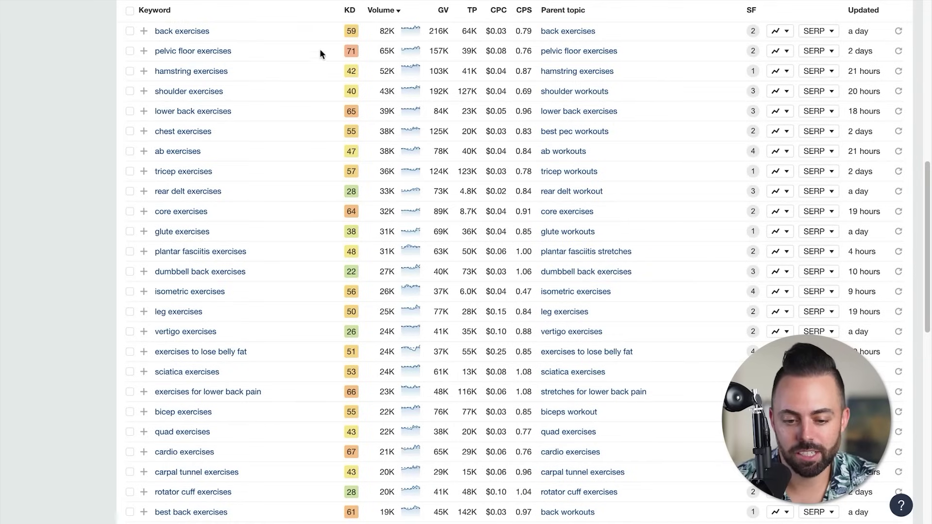
pyautogui.scroll(-10, 328, 209)
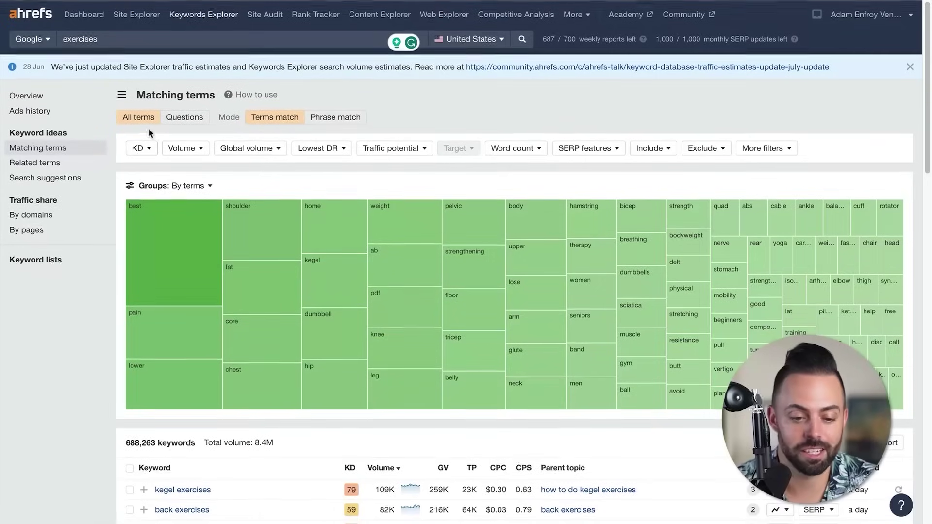
# Step: Filter the "exercises" matching terms to a maximum keyword difficulty of 20
pyautogui.click(141, 148)
pyautogui.write('20')
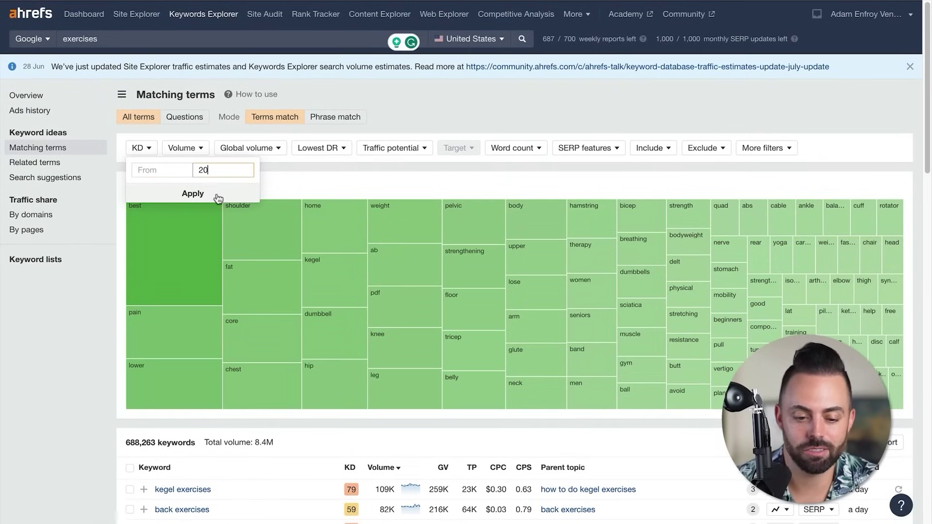
pyautogui.click(213, 194)
pyautogui.click(155, 176)
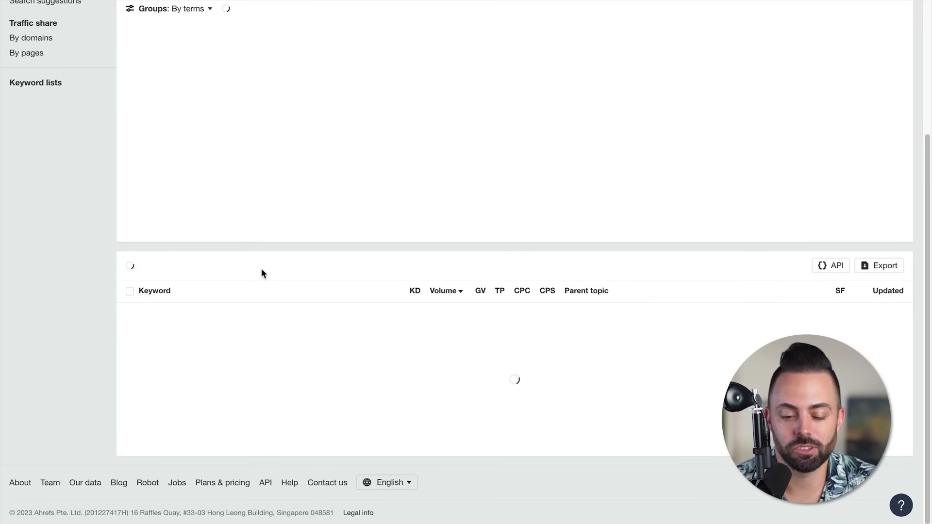
# Step: Examine the low-difficulty "exercises" keywords for possible article topics and their search volumes
pyautogui.scroll(-3, 292, 334)
pyautogui.scroll(-1, 293, 338)
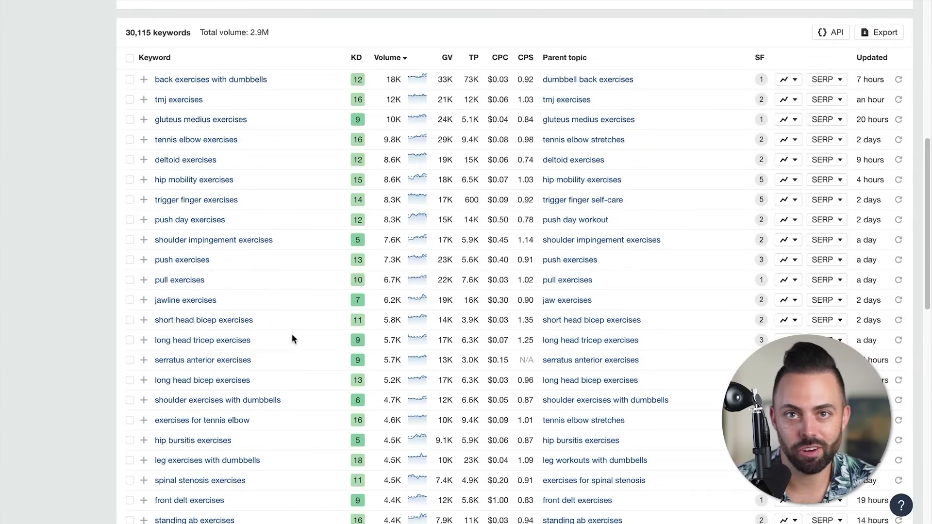
pyautogui.scroll(-4, 297, 332)
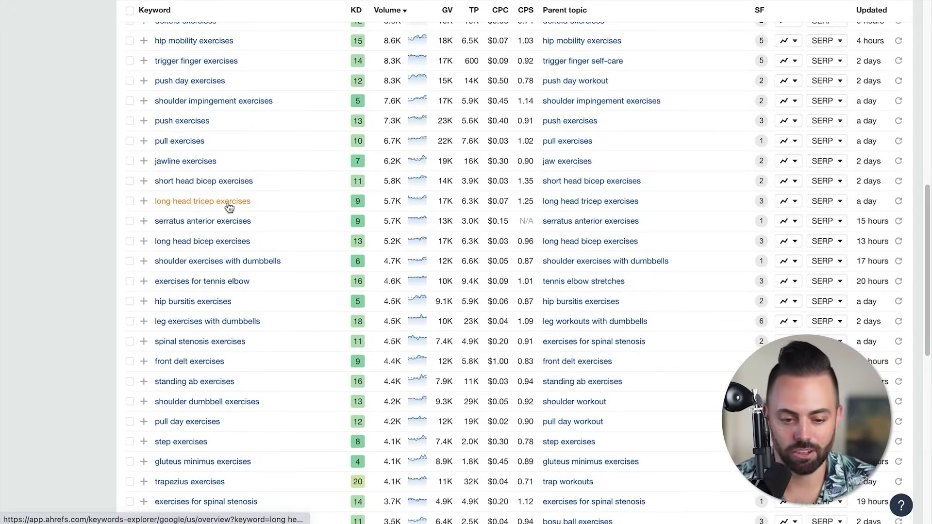
pyautogui.scroll(-2, 299, 205)
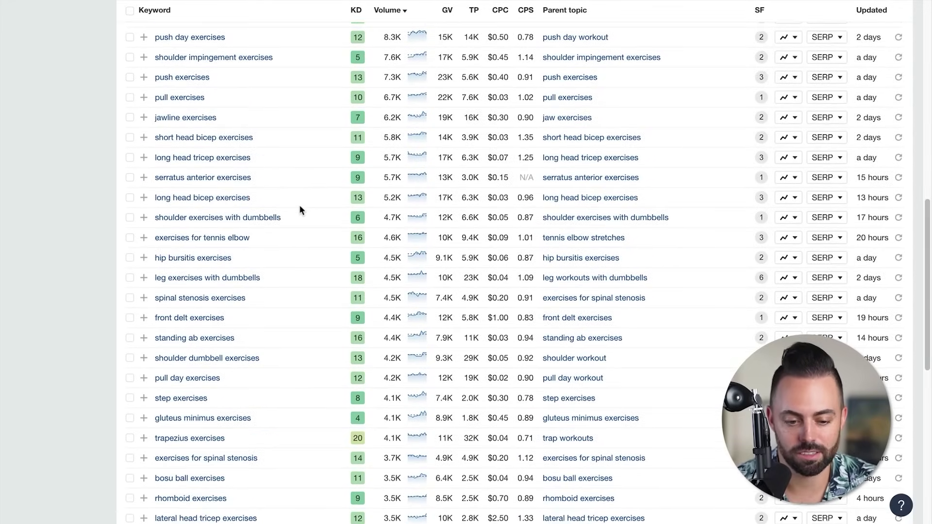
pyautogui.scroll(-1, 297, 269)
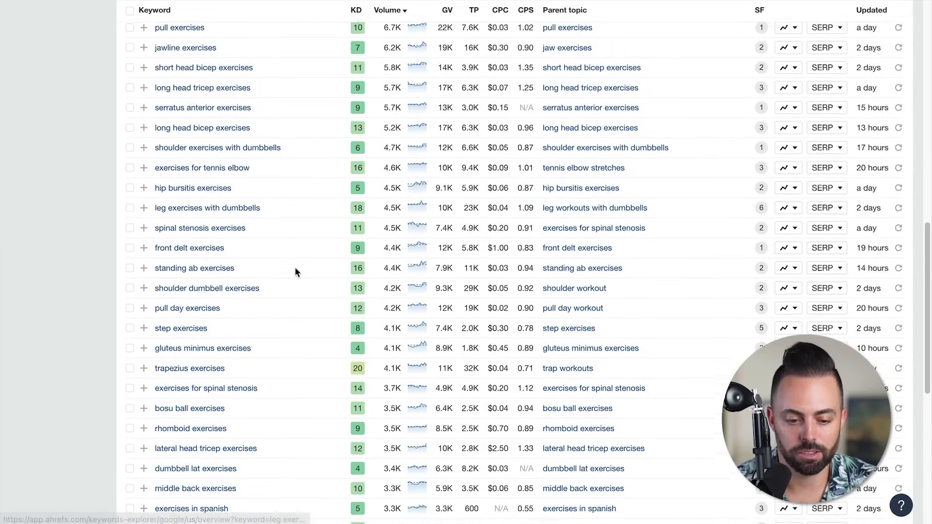
pyautogui.scroll(-9, 306, 255)
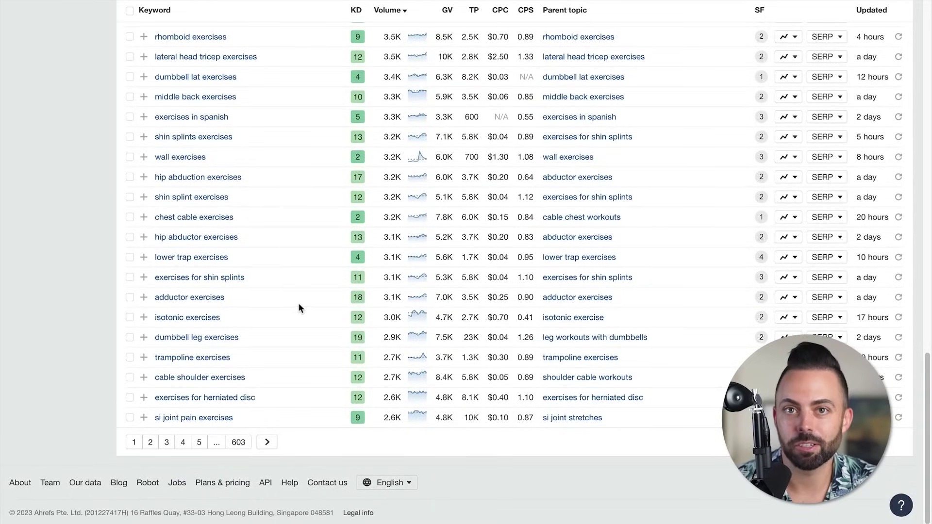
pyautogui.scroll(20, 301, 307)
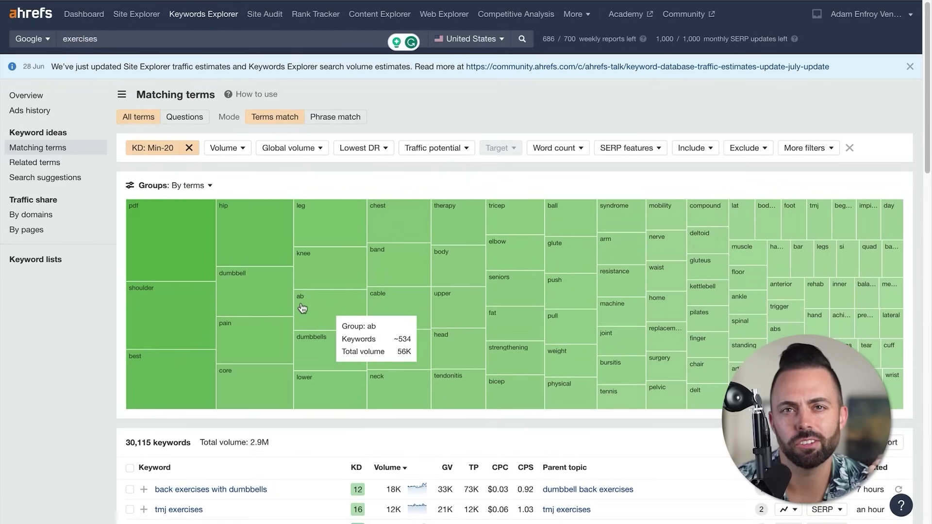
# Step: Replace the keyword search with "recipes" and look through the matching terms, comparing difficulty and volume
pyautogui.tripleClick(135, 36)
pyautogui.write('recipes')
pyautogui.press('Return')
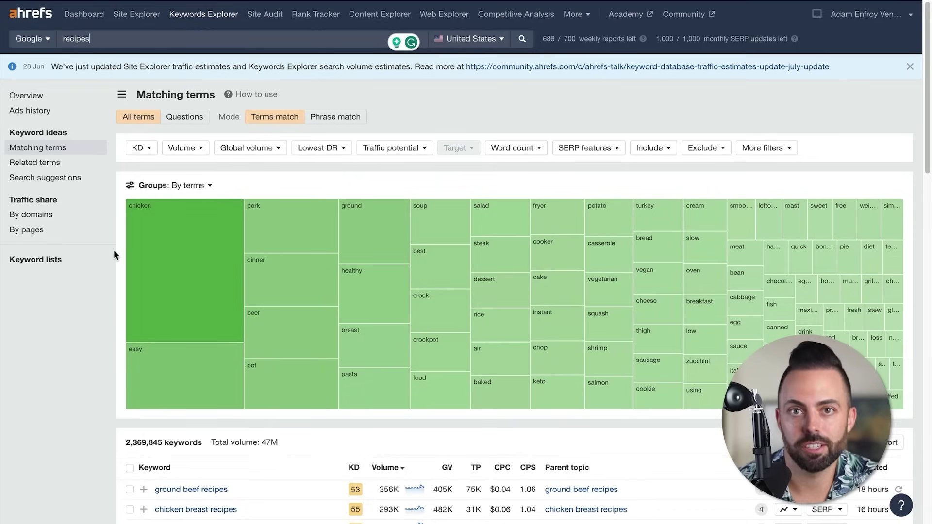
pyautogui.scroll(-8, 112, 281)
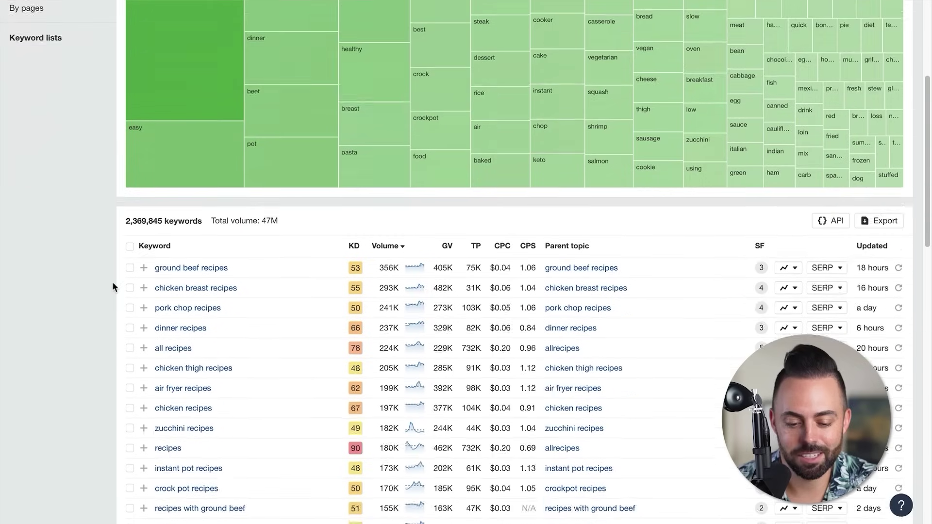
pyautogui.scroll(-3, 293, 209)
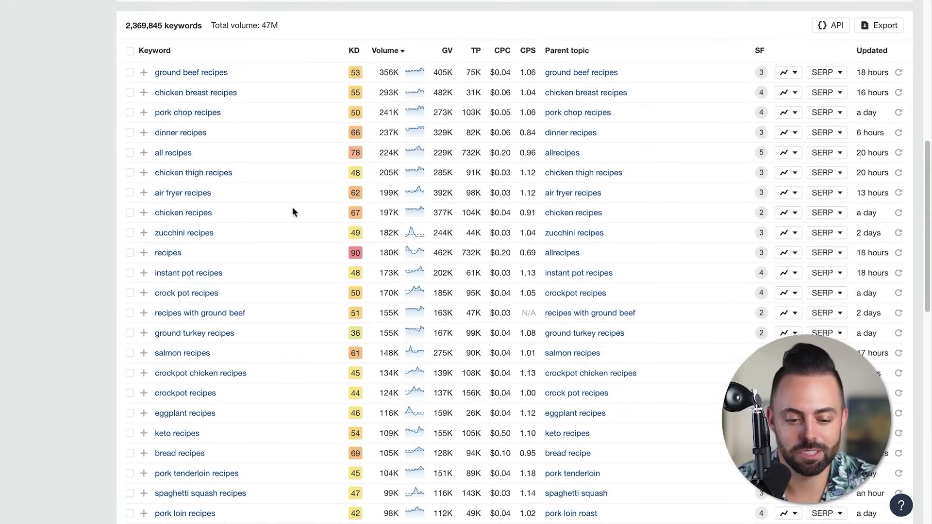
pyautogui.scroll(1, 293, 208)
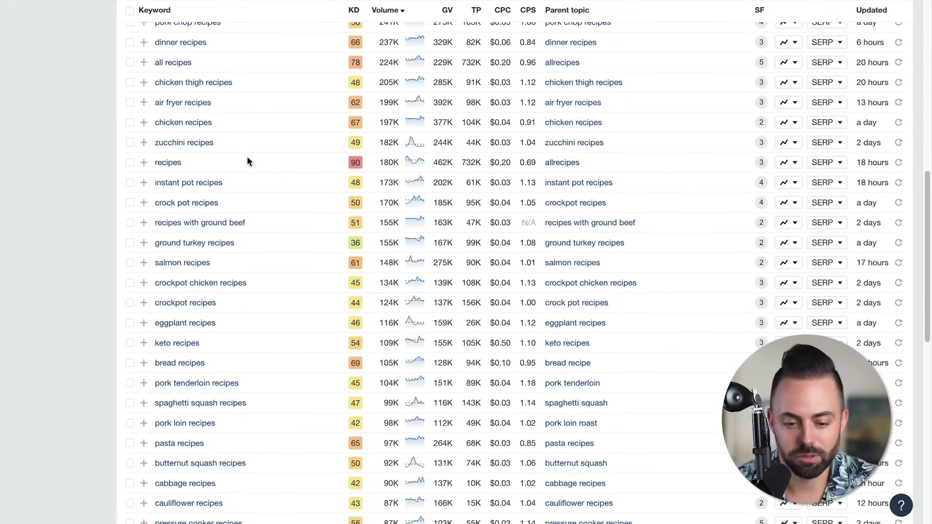
pyautogui.scroll(3, 278, 165)
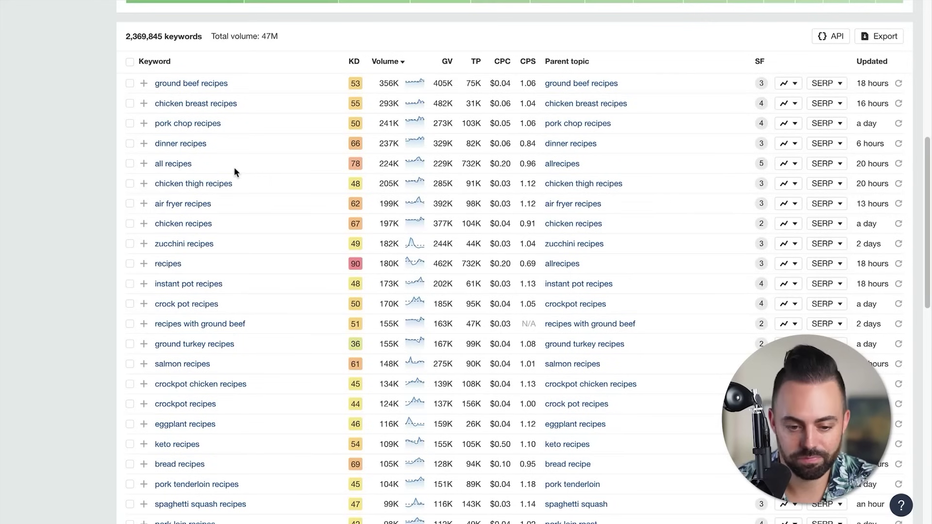
pyautogui.scroll(1, 282, 141)
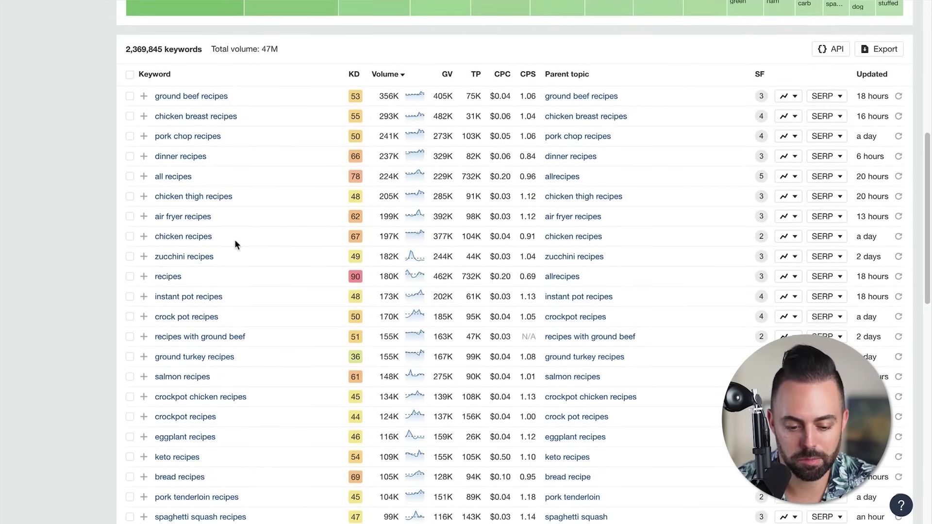
pyautogui.scroll(10, 294, 427)
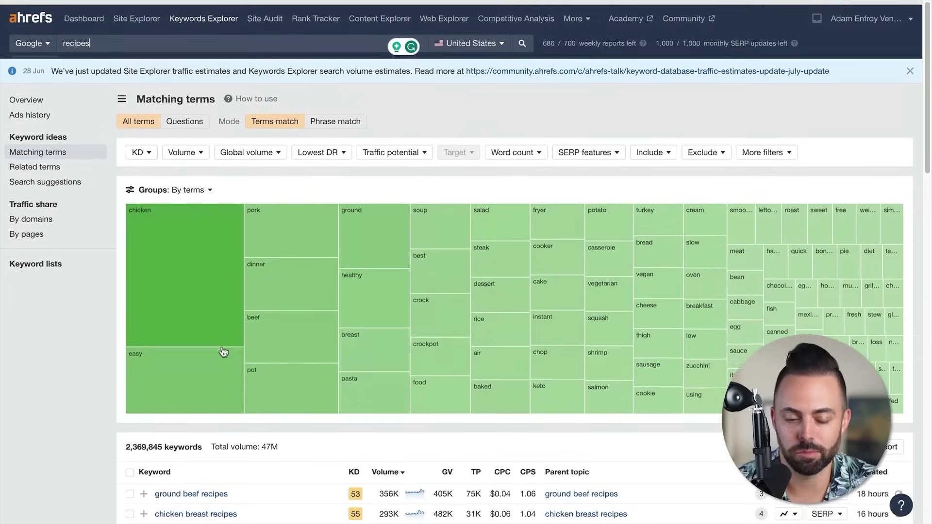
# Step: Limit the "recipes" matching terms to a maximum keyword difficulty of 20
pyautogui.click(141, 153)
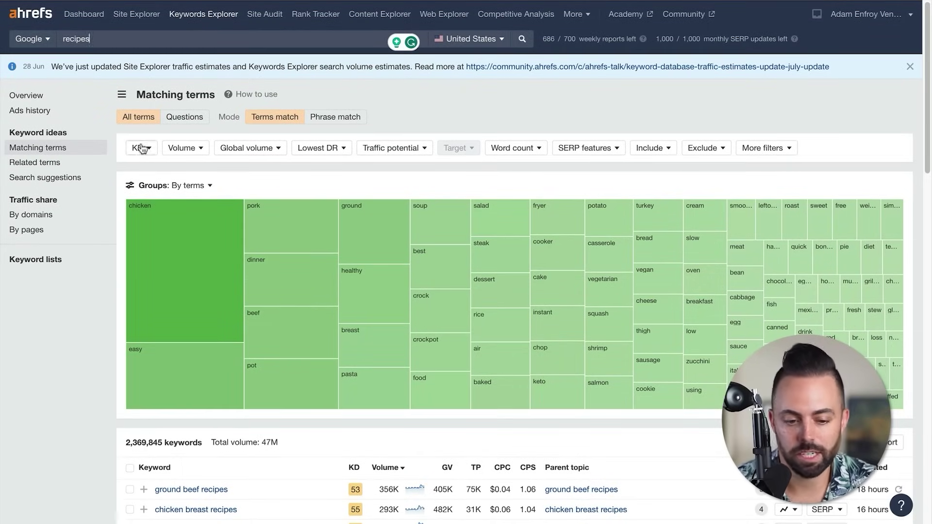
pyautogui.click(214, 167)
pyautogui.write('20')
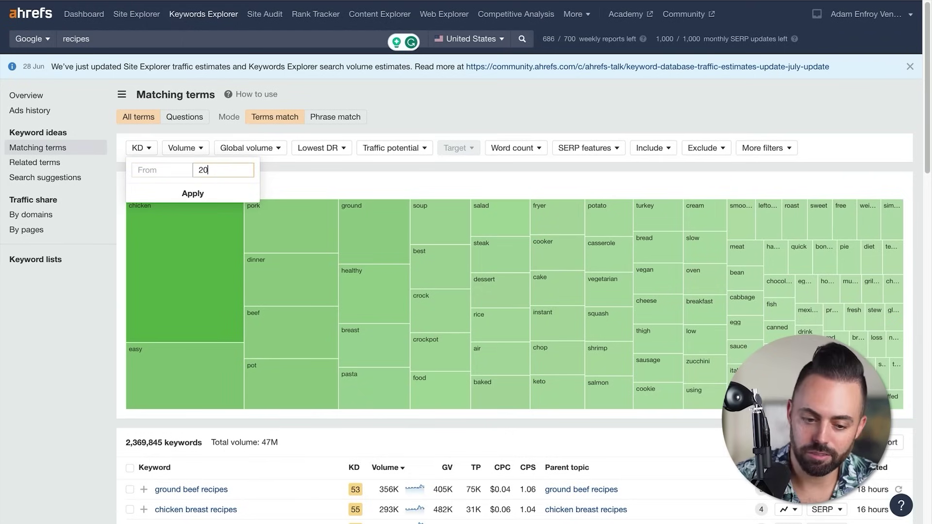
pyautogui.click(199, 194)
pyautogui.click(156, 178)
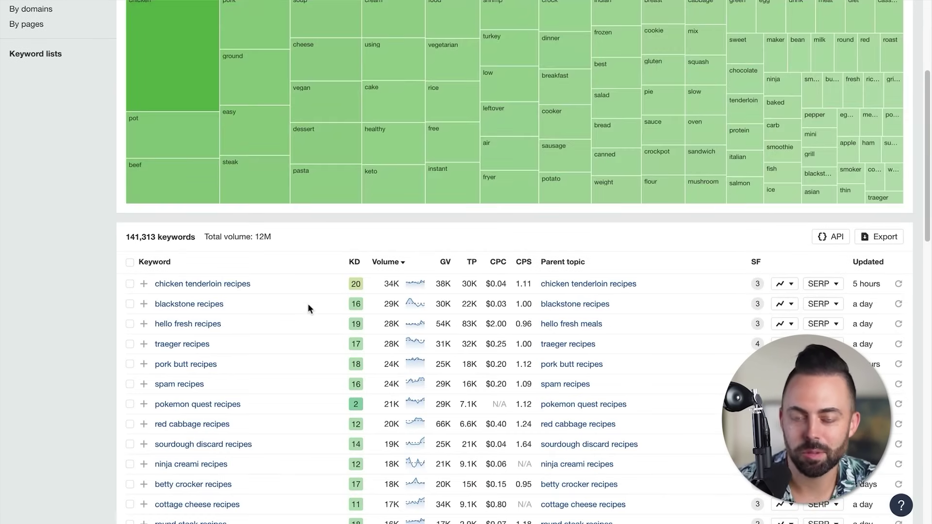
# Step: Examine the low-difficulty "recipes" keywords for specific food and appliance topics and their search volumes
pyautogui.scroll(-1, 321, 330)
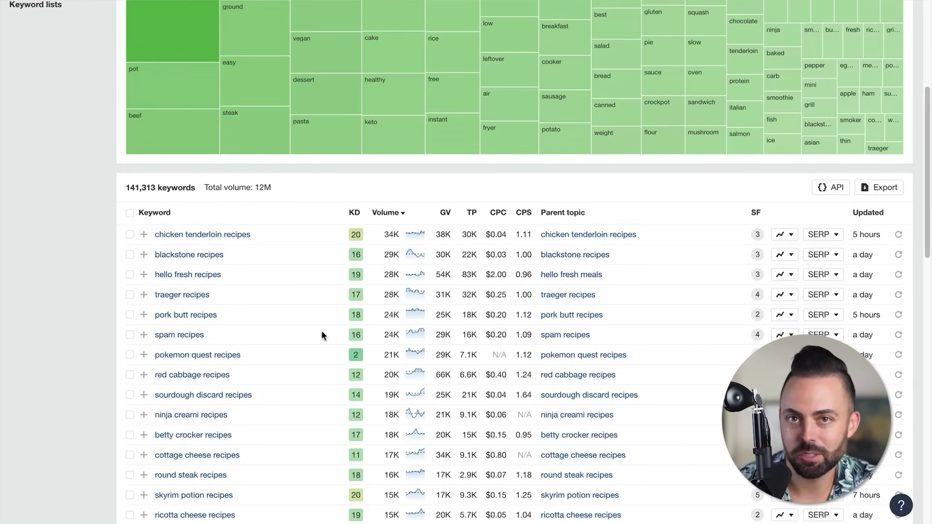
pyautogui.scroll(-5, 322, 331)
pyautogui.scroll(-3, 321, 330)
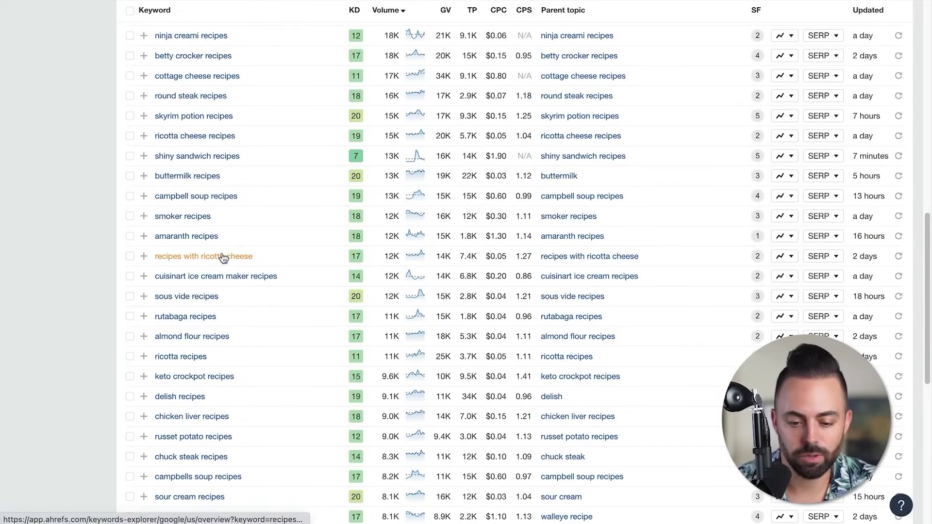
pyautogui.scroll(-2, 252, 290)
pyautogui.scroll(-1, 266, 353)
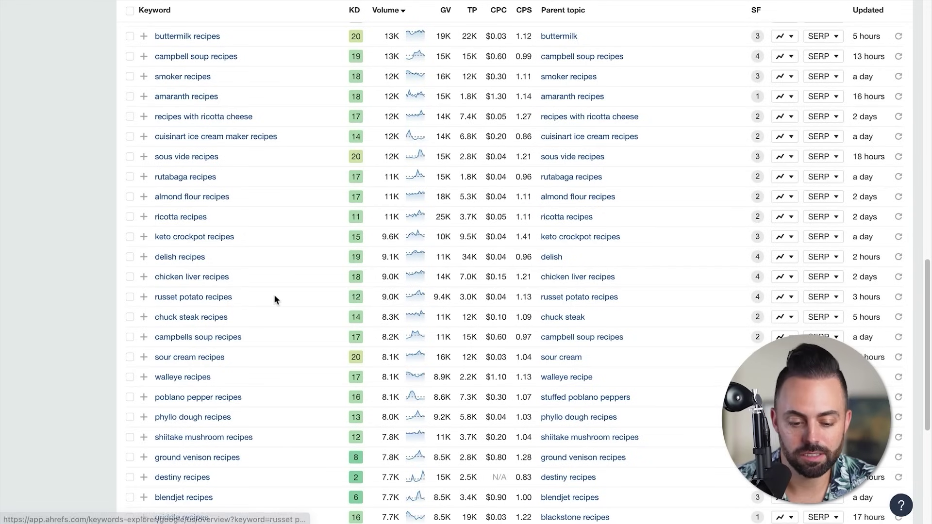
pyautogui.scroll(-5, 274, 294)
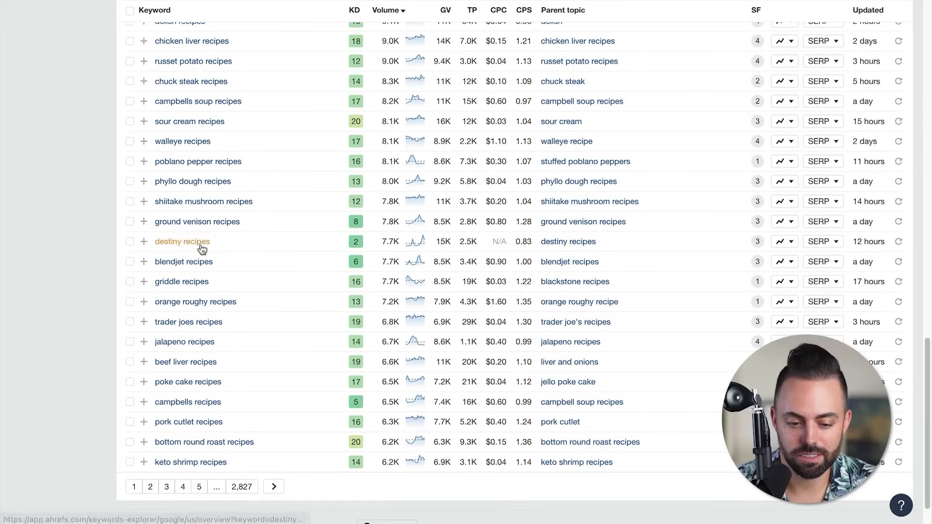
pyautogui.scroll(-1, 284, 277)
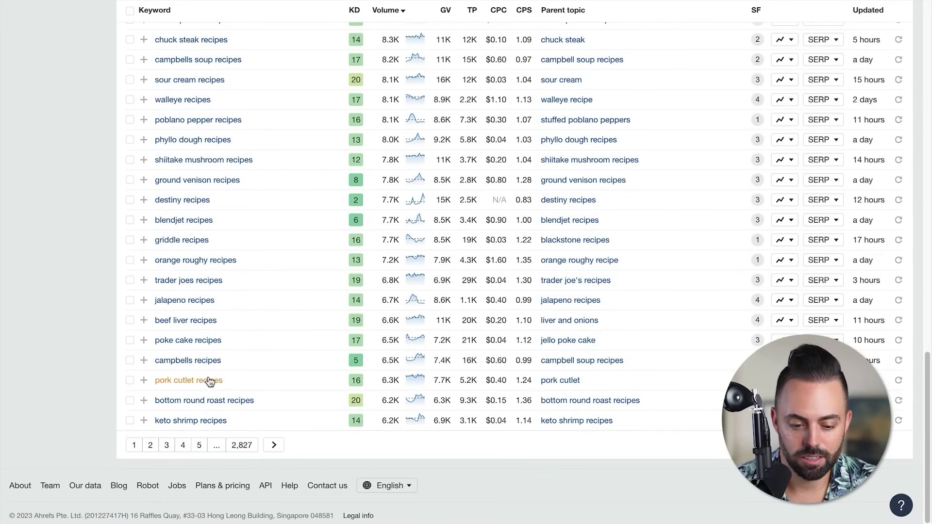
pyautogui.scroll(7, 282, 307)
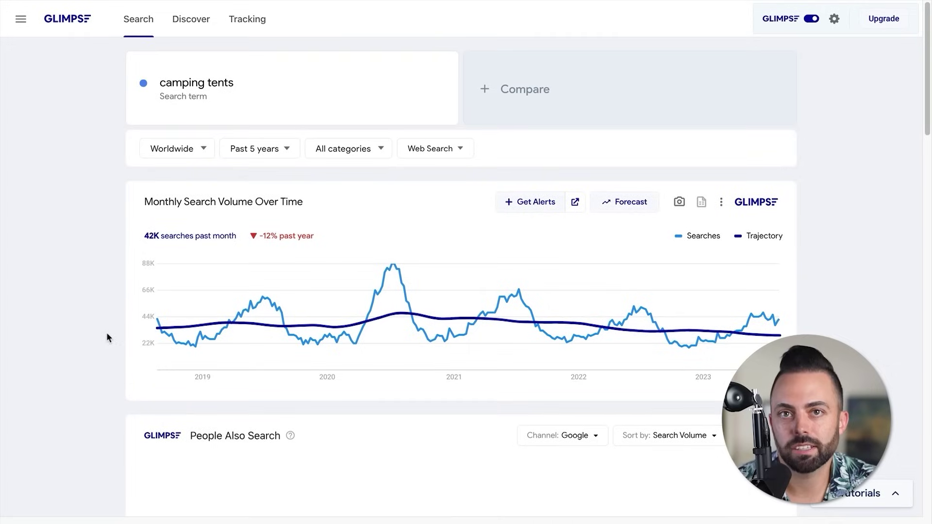
# Step: In Glimpse, review the search trend for "camping tents" and show only the questions people also search
pyautogui.scroll(-1, 104, 353)
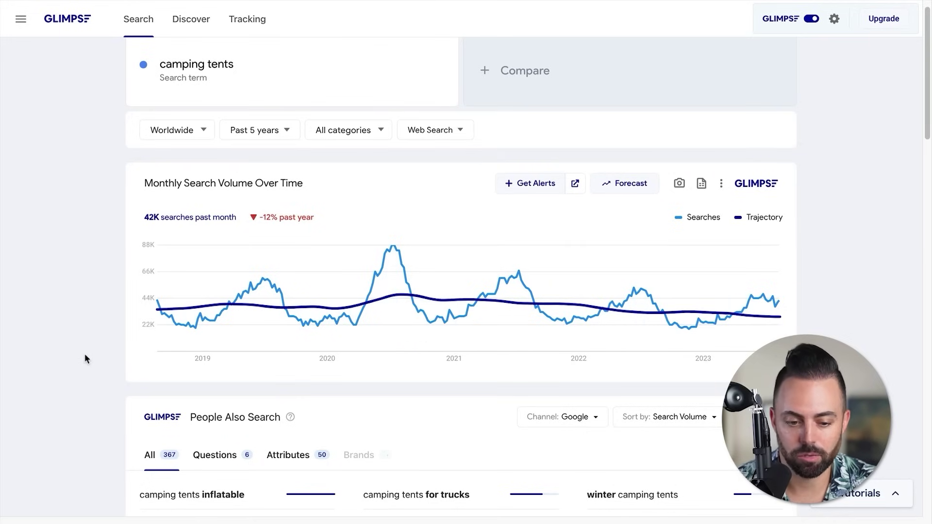
pyautogui.scroll(-7, 85, 360)
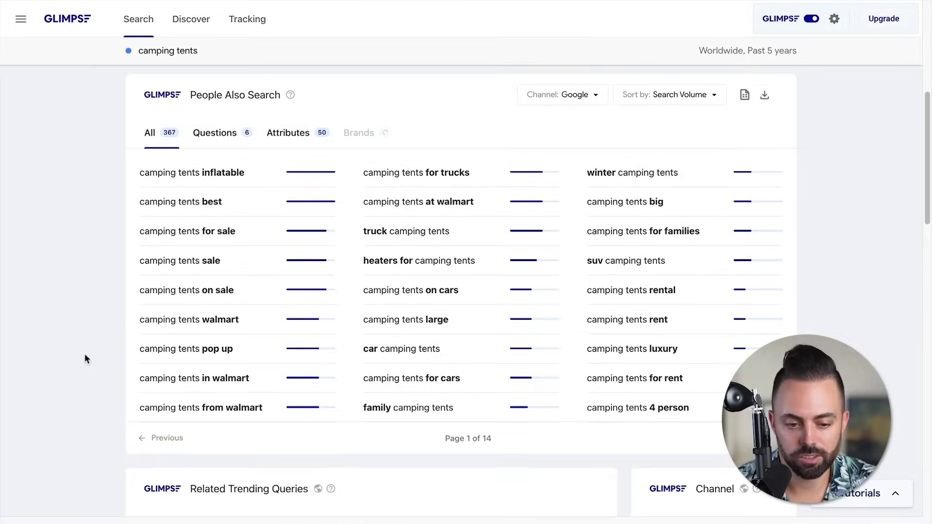
pyautogui.click(215, 132)
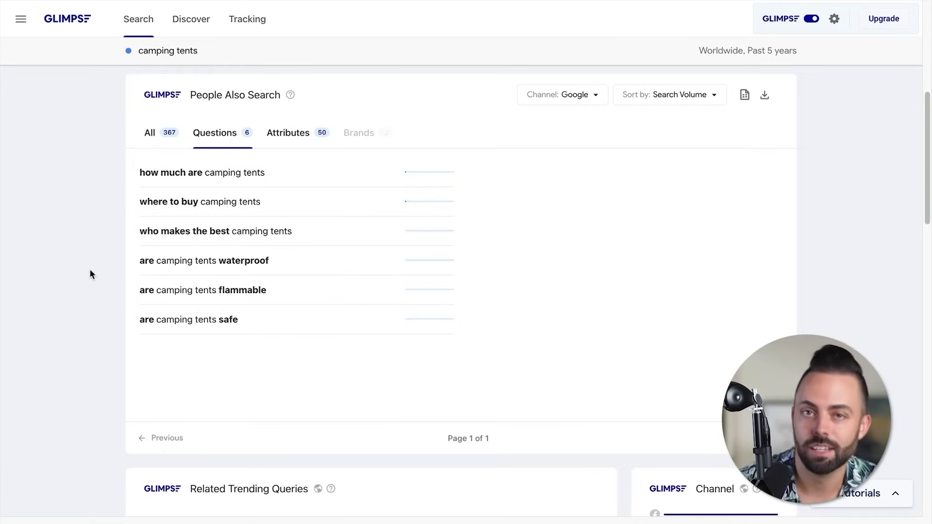
# Step: Look through the related trending queries, channels and regional interest for "camping tents" down to the topic map
pyautogui.scroll(-5, 91, 273)
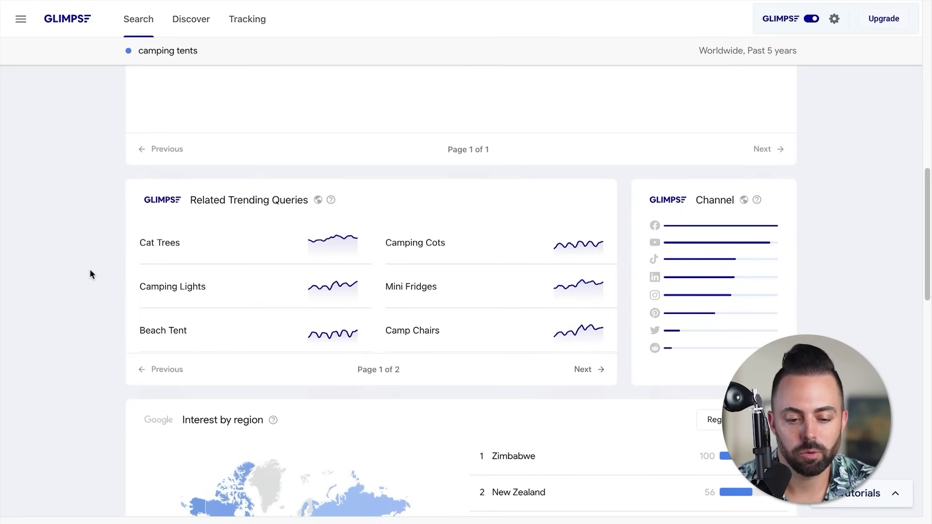
pyautogui.scroll(-3, 90, 272)
pyautogui.scroll(-8, 90, 271)
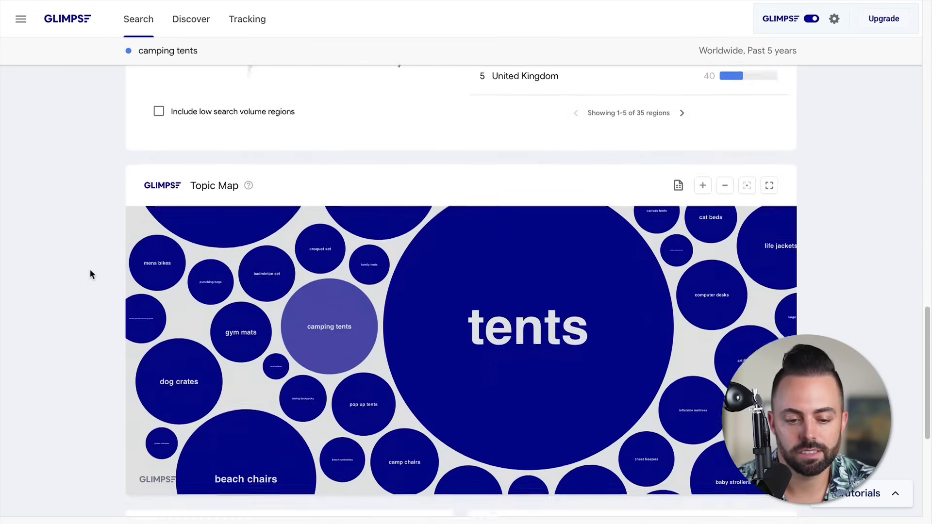
# Step: Explore the topic map around "camping tents" at different zoom levels to examine the neighbouring product topics
pyautogui.scroll(-1, 90, 269)
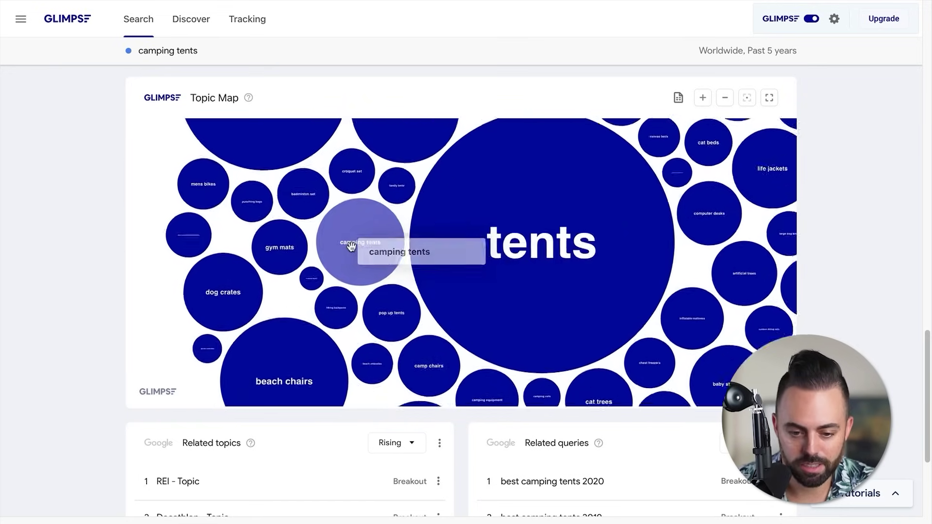
pyautogui.scroll(2, 351, 247)
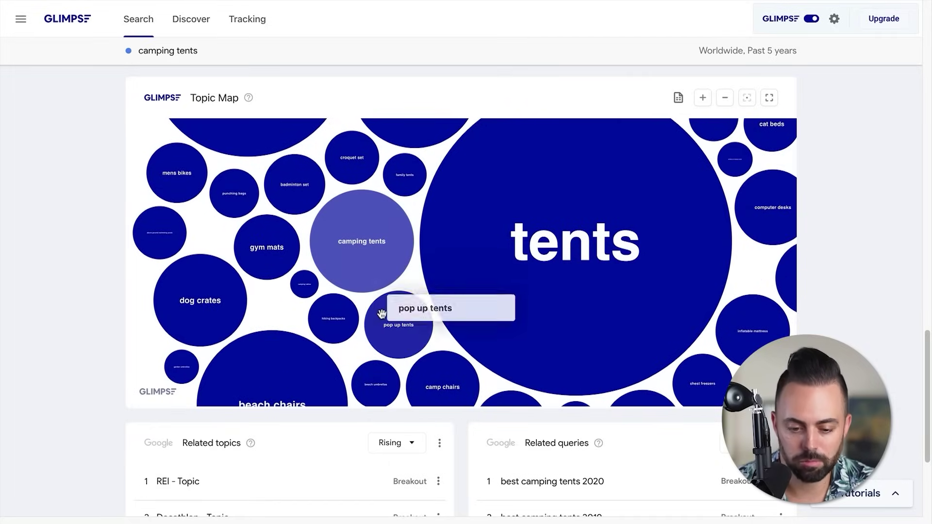
pyautogui.scroll(2, 350, 315)
pyautogui.scroll(-2, 335, 317)
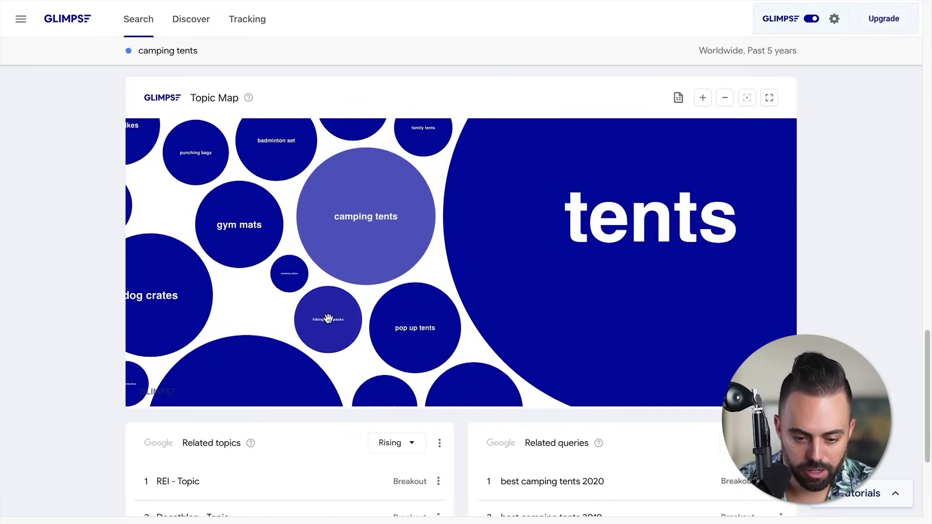
pyautogui.scroll(-5, 449, 301)
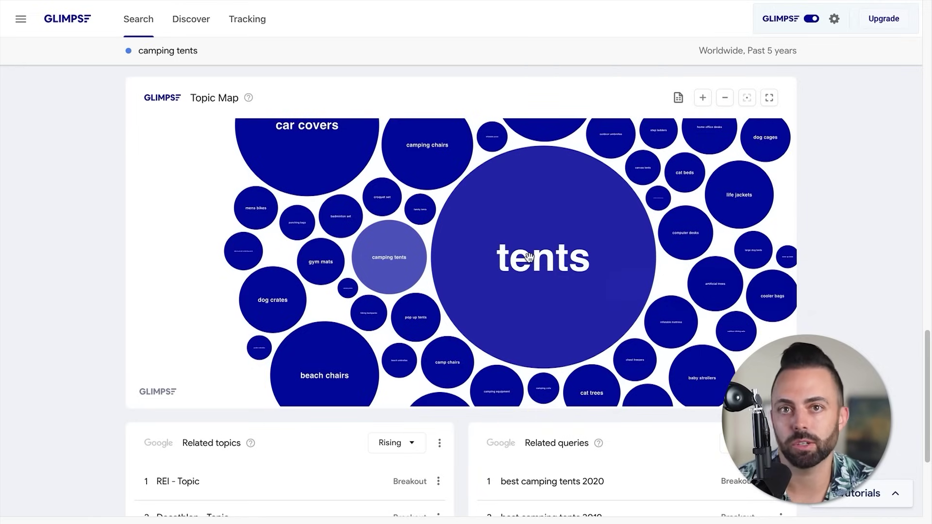
pyautogui.scroll(2, 413, 258)
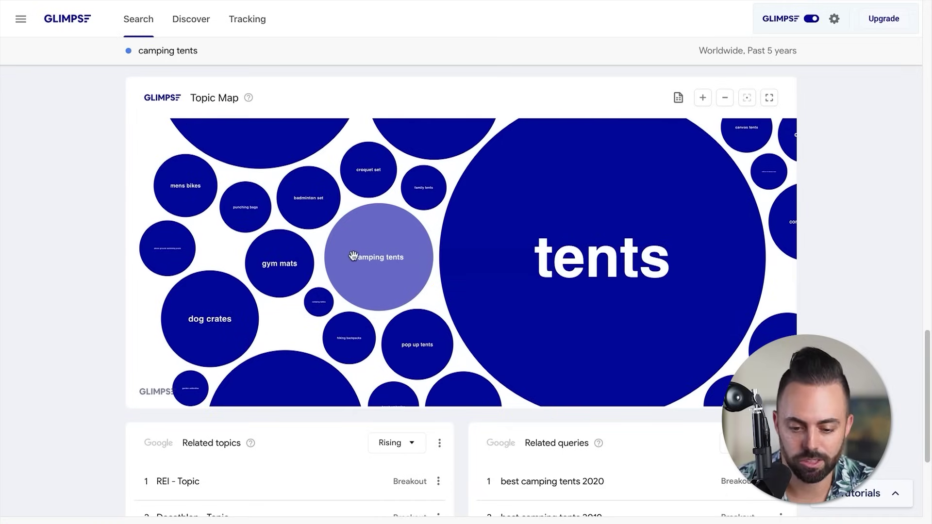